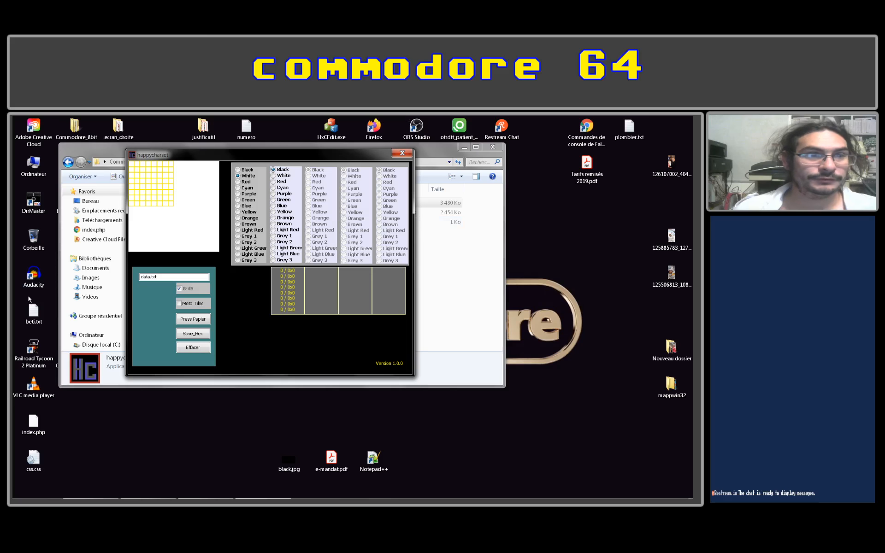
# Step: Fill the entire first row of the 8x8 character grid with Black pixels
pyautogui.moveTo(318, 153); pyautogui.dragTo(377, 183)
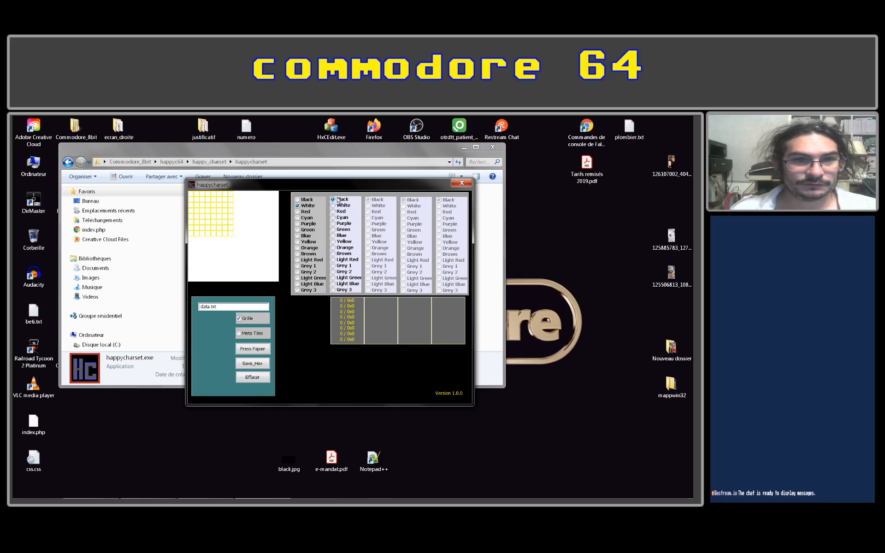
pyautogui.click(338, 200)
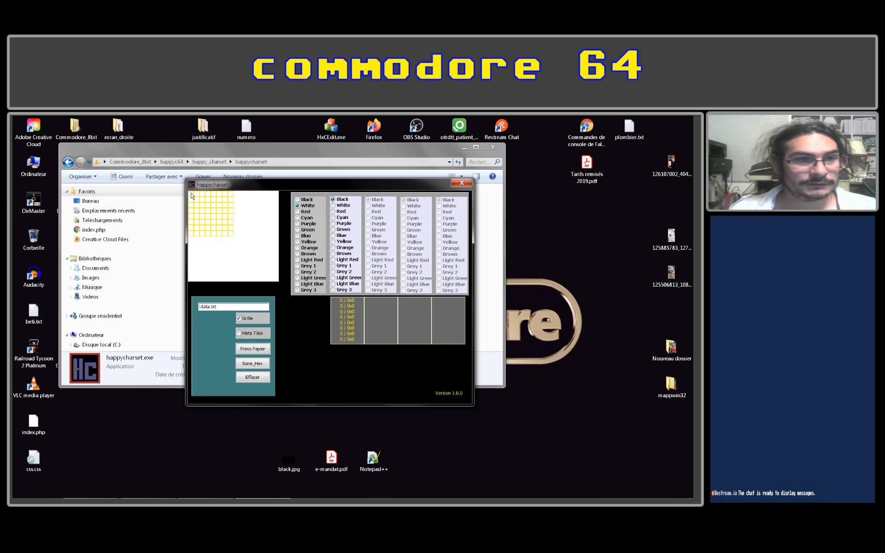
pyautogui.click(191, 194)
pyautogui.click(230, 194)
pyautogui.click(225, 194)
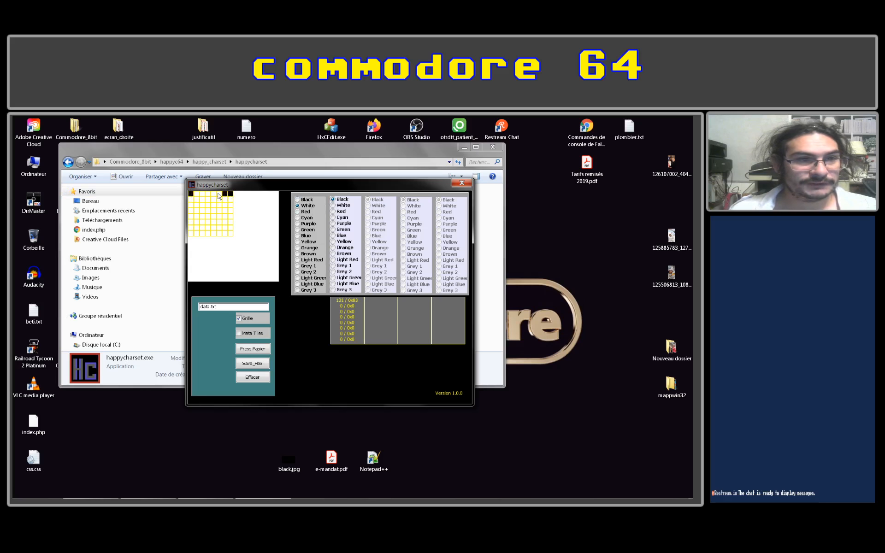
pyautogui.click(218, 194)
pyautogui.click(213, 194)
pyautogui.click(208, 194)
pyautogui.click(201, 193)
pyautogui.click(196, 194)
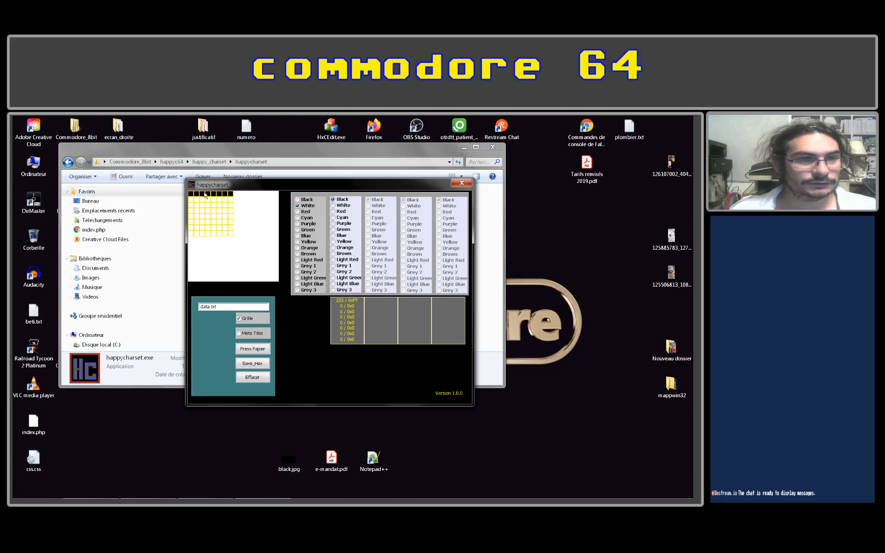
# Step: Fill the rest of the character grid's leftmost column with Black pixels, down to the last row
pyautogui.click(192, 199)
pyautogui.click(192, 205)
pyautogui.click(192, 210)
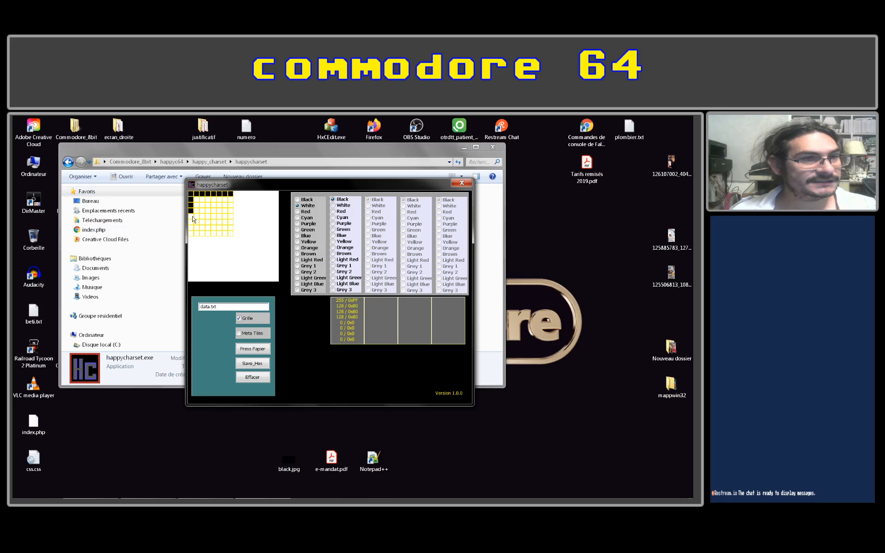
pyautogui.click(192, 216)
pyautogui.click(191, 221)
pyautogui.click(192, 227)
pyautogui.click(192, 233)
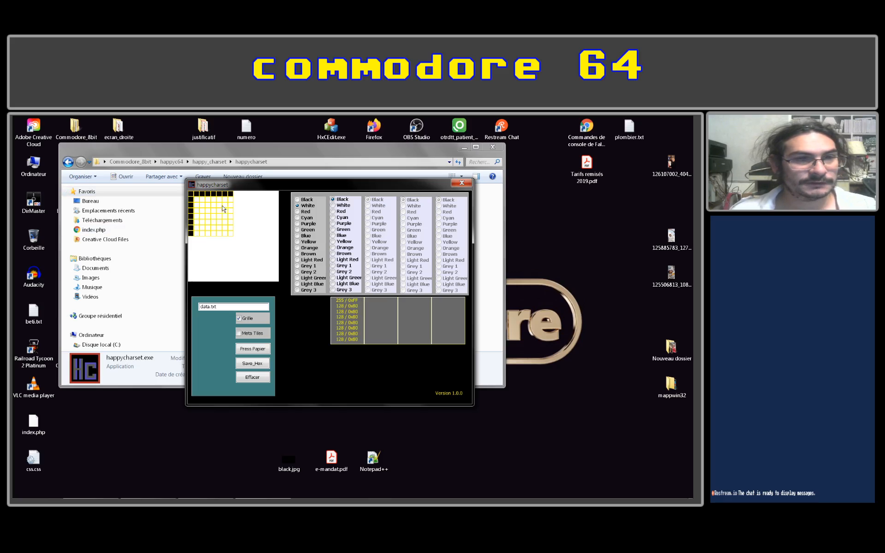
# Step: Fill the rest of the character grid's rightmost column with Black pixels, down to the last row
pyautogui.click(230, 199)
pyautogui.click(231, 205)
pyautogui.click(230, 211)
pyautogui.click(230, 216)
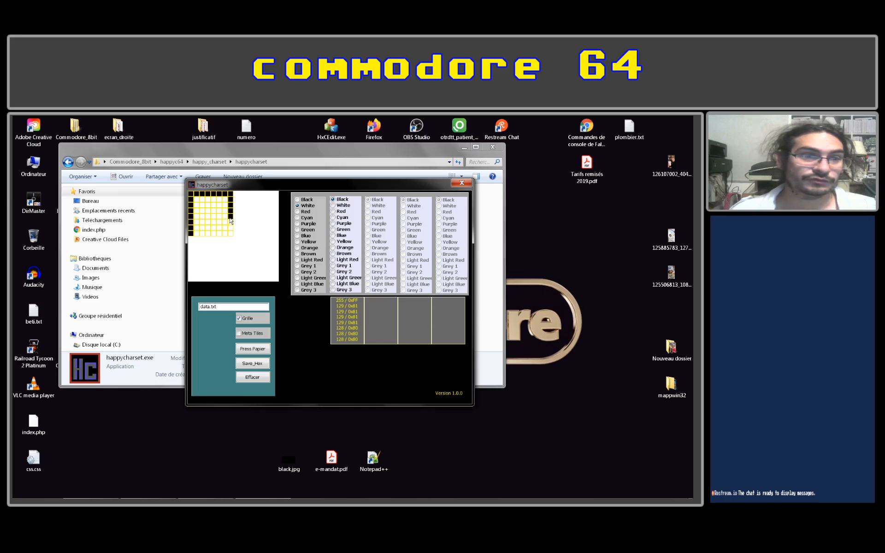
pyautogui.click(230, 222)
pyautogui.click(230, 227)
pyautogui.click(231, 233)
# Step: Close the square outline by filling the remaining pixels of the character grid's last row with Black
pyautogui.click(197, 232)
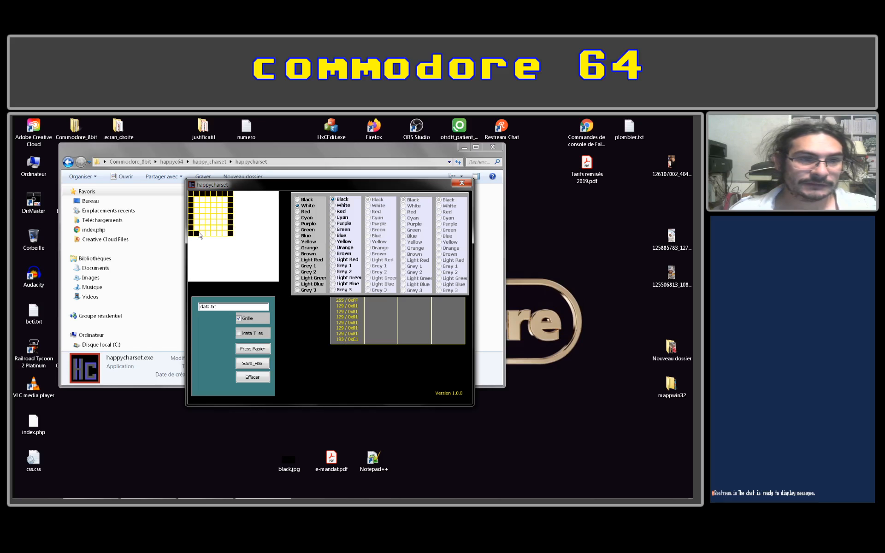
pyautogui.click(208, 233)
pyautogui.click(225, 233)
pyautogui.click(220, 233)
pyautogui.click(214, 233)
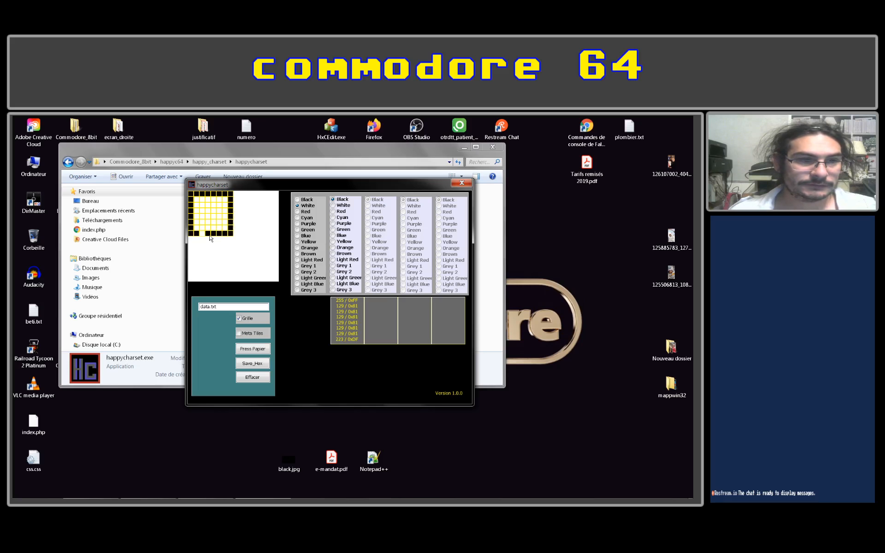
pyautogui.click(202, 233)
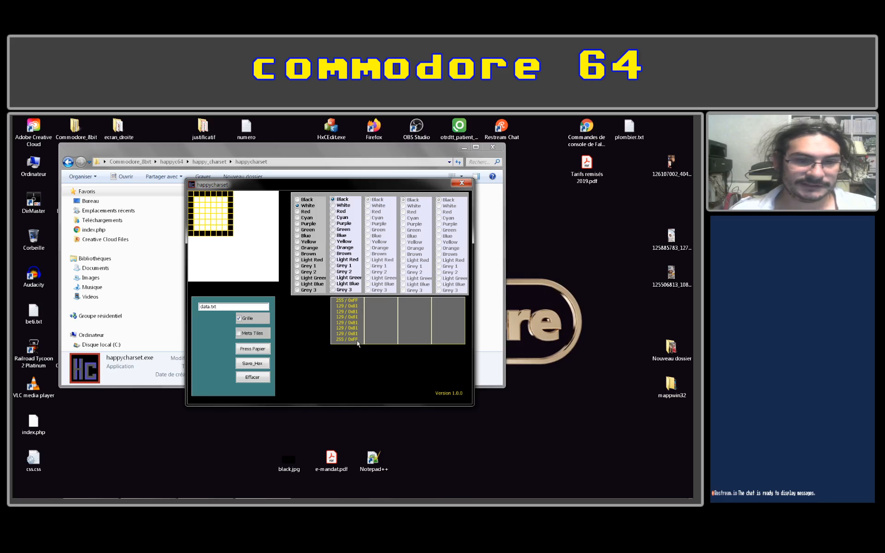
# Step: Create a new text document on the desktop and open it
pyautogui.rightClick(549, 224)
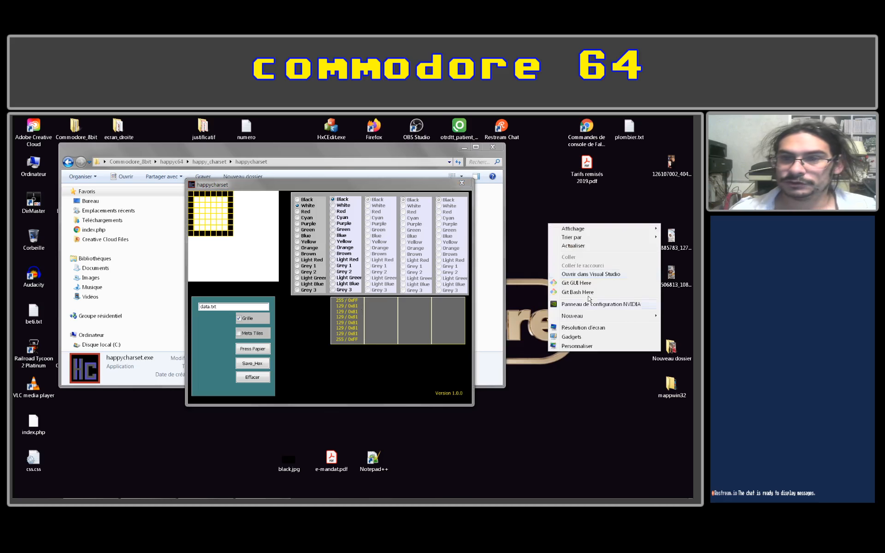
pyautogui.moveTo(574, 316)
pyautogui.click(485, 440)
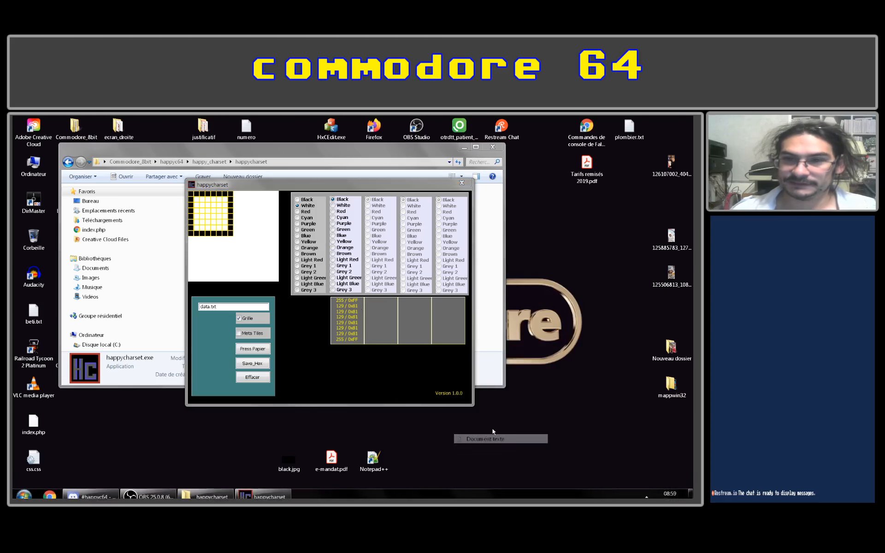
pyautogui.doubleClick(546, 241)
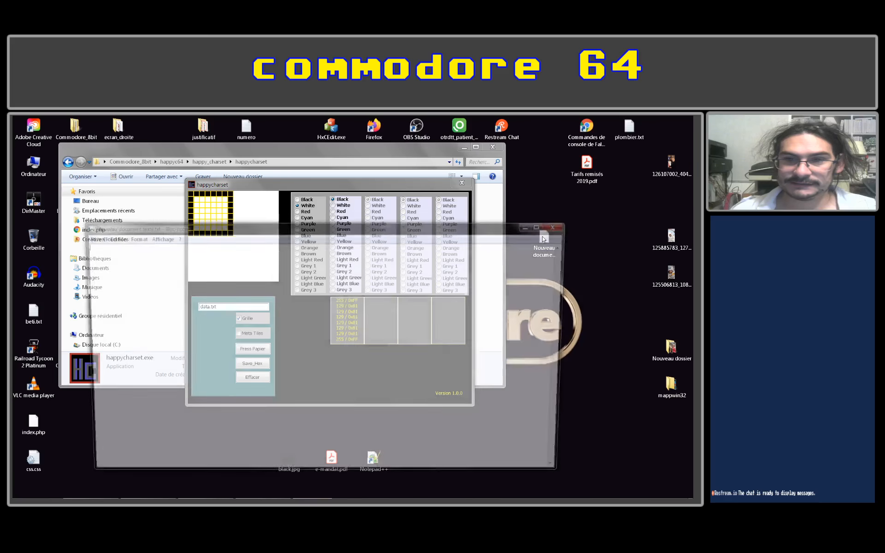
# Step: Copy the square character's hex data to the clipboard, paste it into the new text document and select the pasted line
pyautogui.click(351, 387)
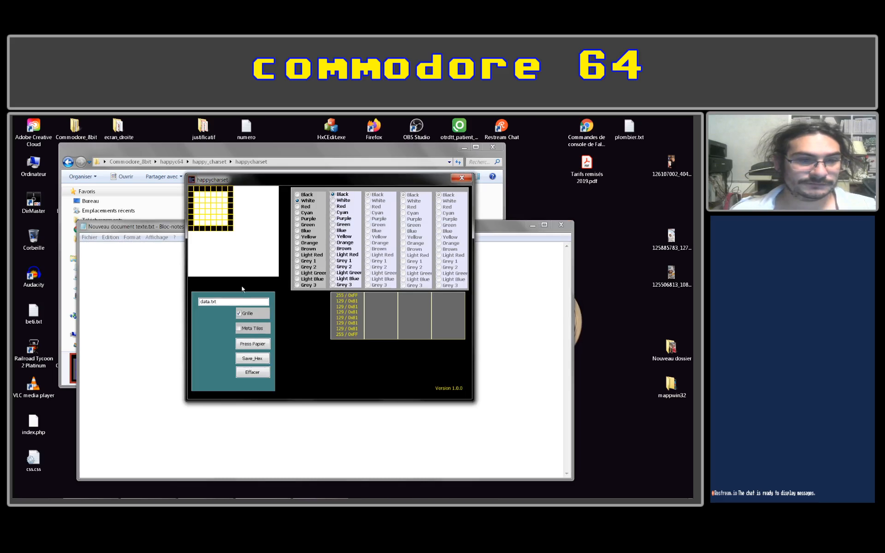
pyautogui.click(252, 344)
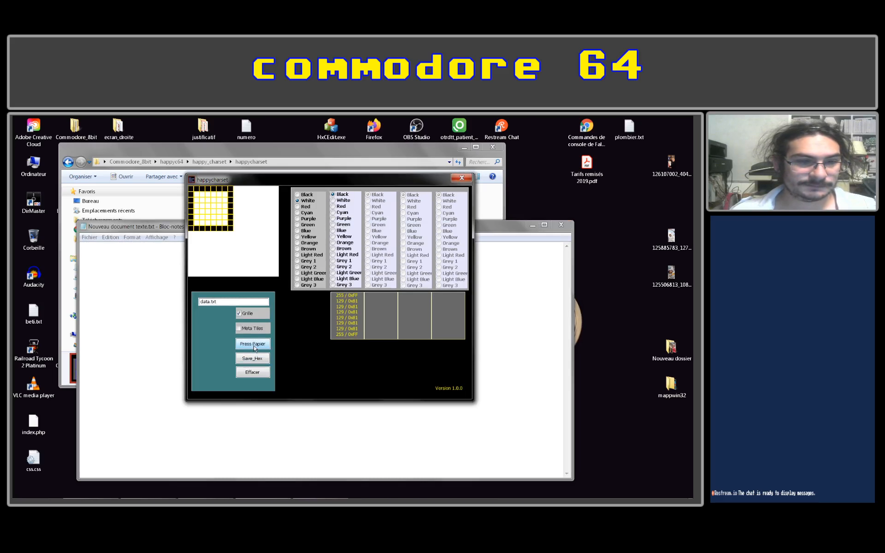
pyautogui.click(118, 264)
pyautogui.rightClick(119, 264)
pyautogui.click(165, 296)
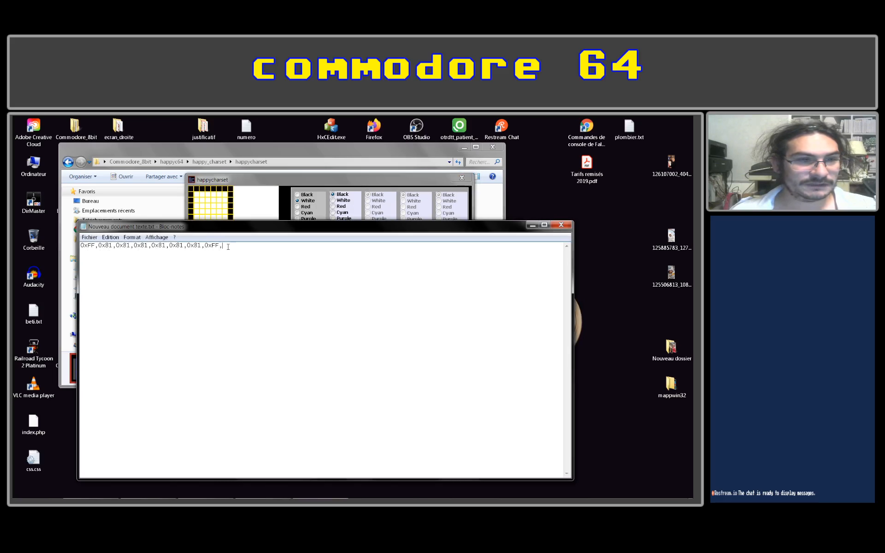
pyautogui.moveTo(228, 246); pyautogui.dragTo(80, 247)
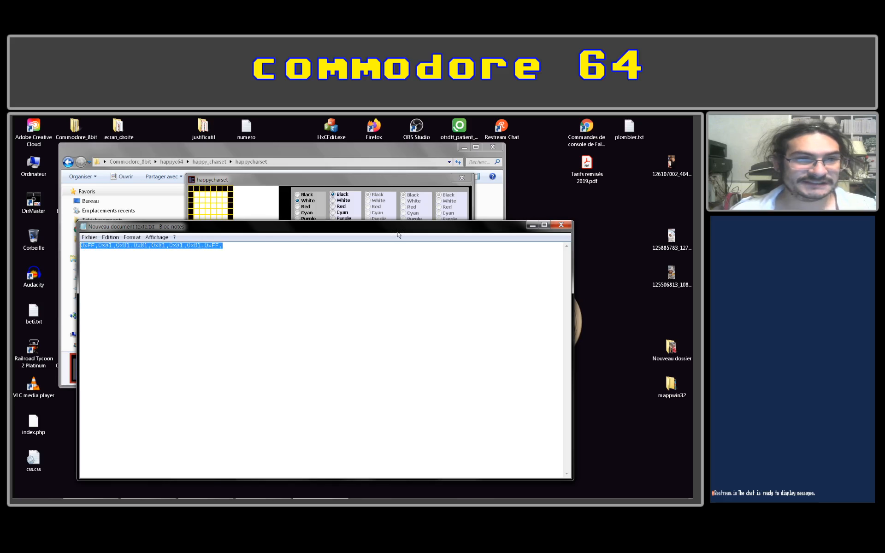
# Step: Try several background colours for the character, including Red, Orange, Light Red and Light Blue, finishing on Grey 3
pyautogui.click(336, 180)
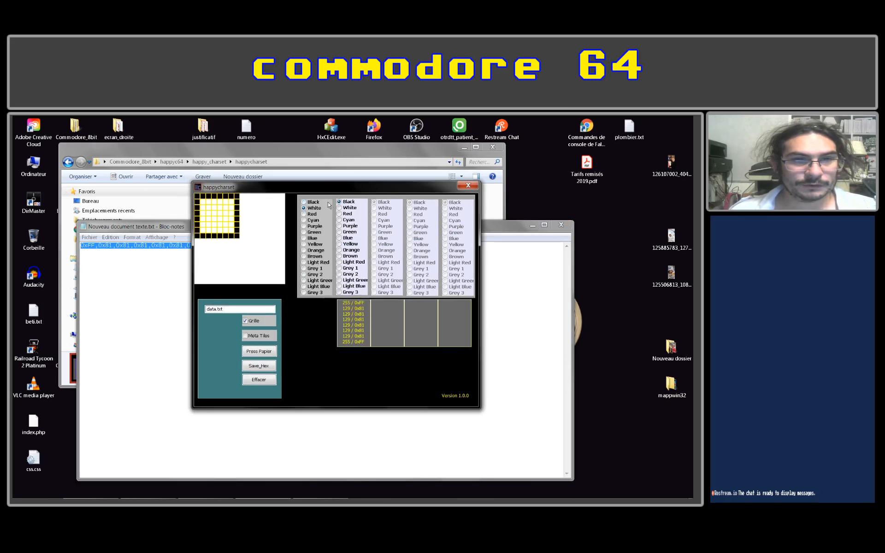
pyautogui.click(303, 214)
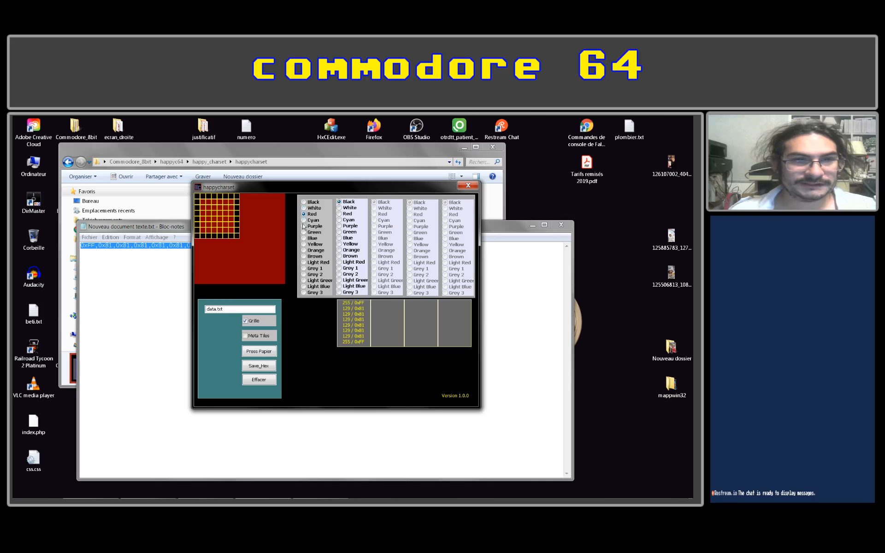
pyautogui.click(304, 226)
pyautogui.click(303, 237)
pyautogui.click(304, 244)
pyautogui.click(304, 249)
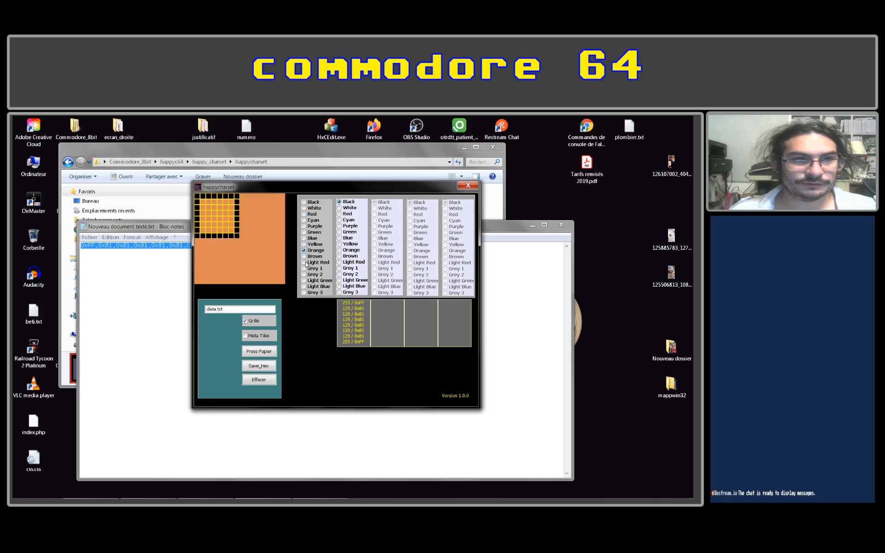
pyautogui.click(303, 262)
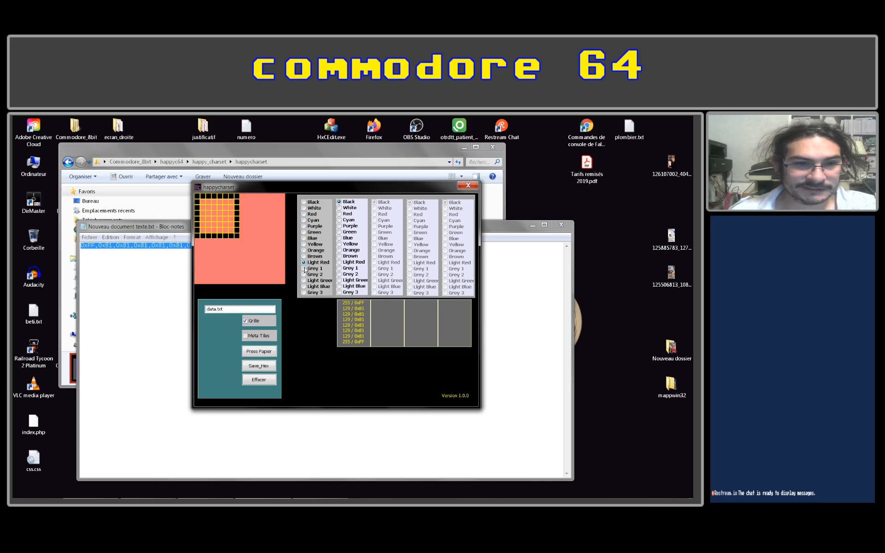
pyautogui.click(304, 268)
pyautogui.click(305, 291)
pyautogui.click(303, 286)
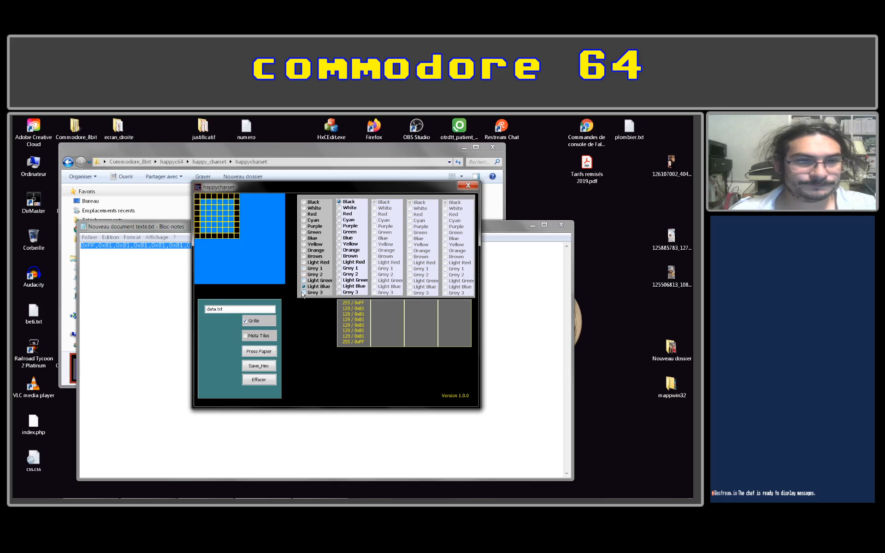
pyautogui.click(303, 293)
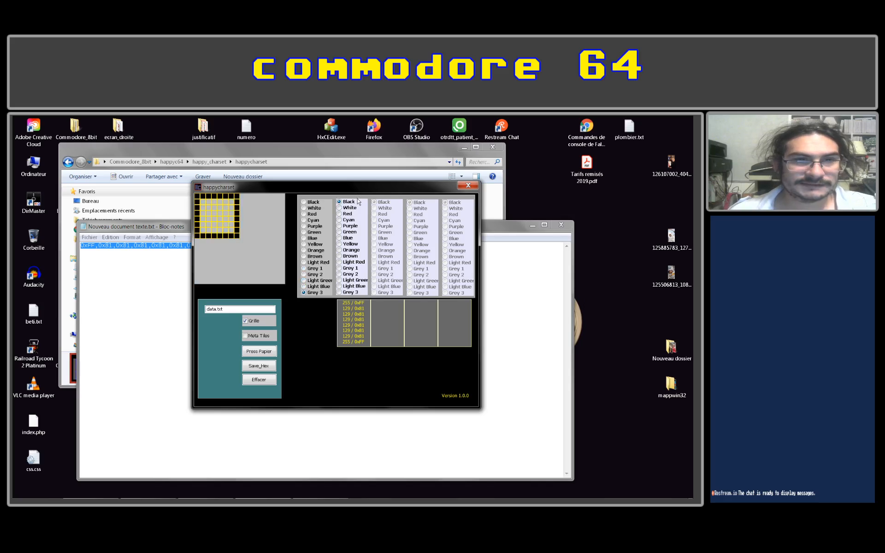
# Step: Try several foreground colours on the character, including Cyan, Yellow, Purple and Grey 1, finishing on White
pyautogui.click(339, 207)
pyautogui.click(339, 213)
pyautogui.click(339, 220)
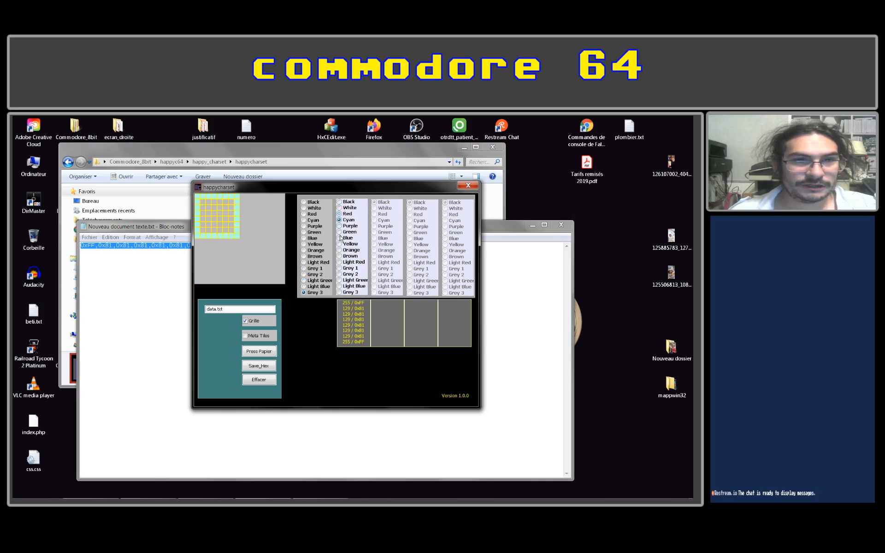
pyautogui.click(339, 237)
pyautogui.click(339, 255)
pyautogui.click(339, 243)
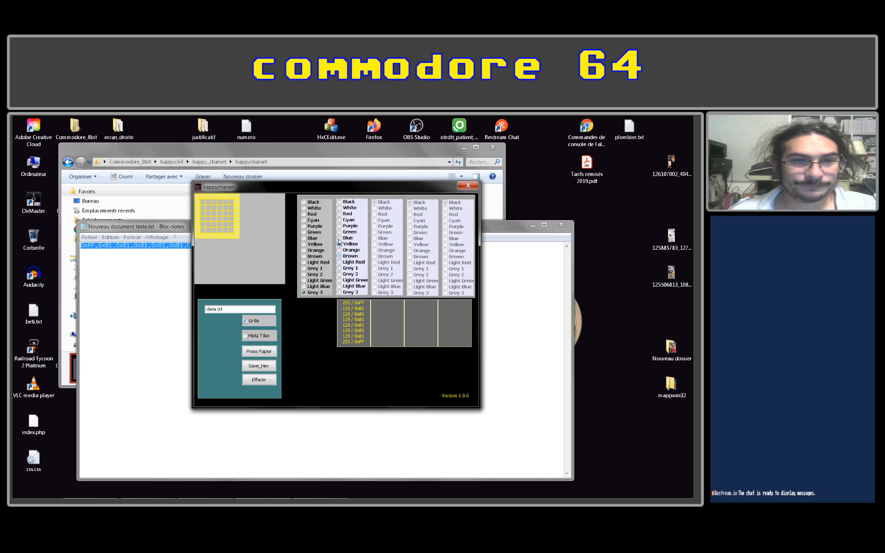
pyautogui.click(339, 238)
pyautogui.click(339, 226)
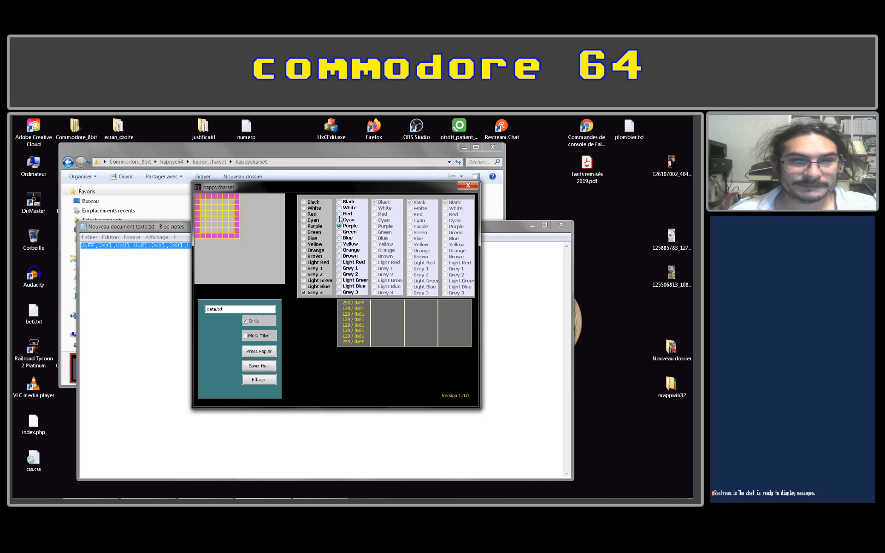
pyautogui.click(339, 268)
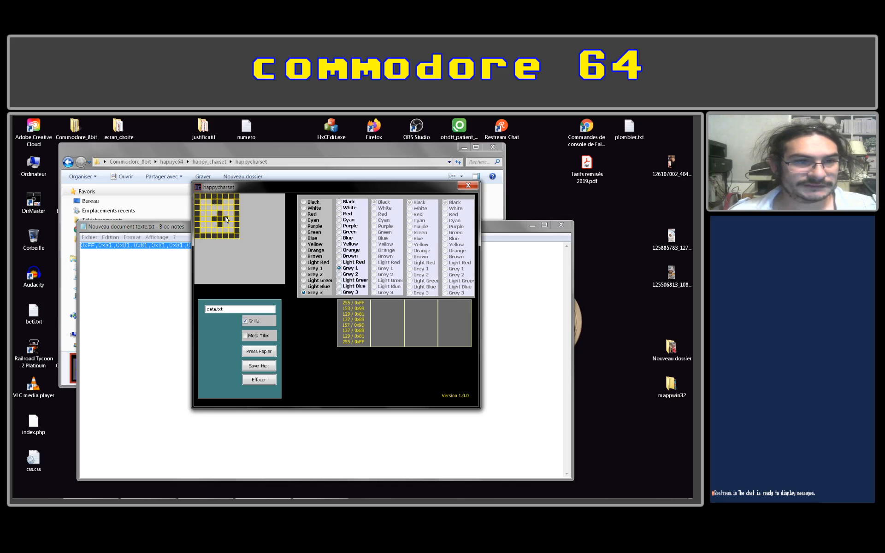
pyautogui.click(339, 244)
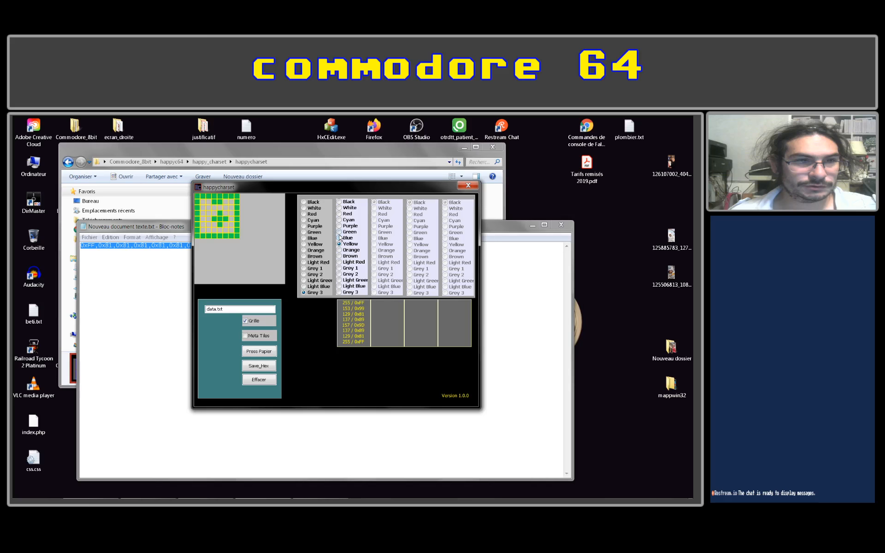
pyautogui.click(340, 220)
pyautogui.click(343, 208)
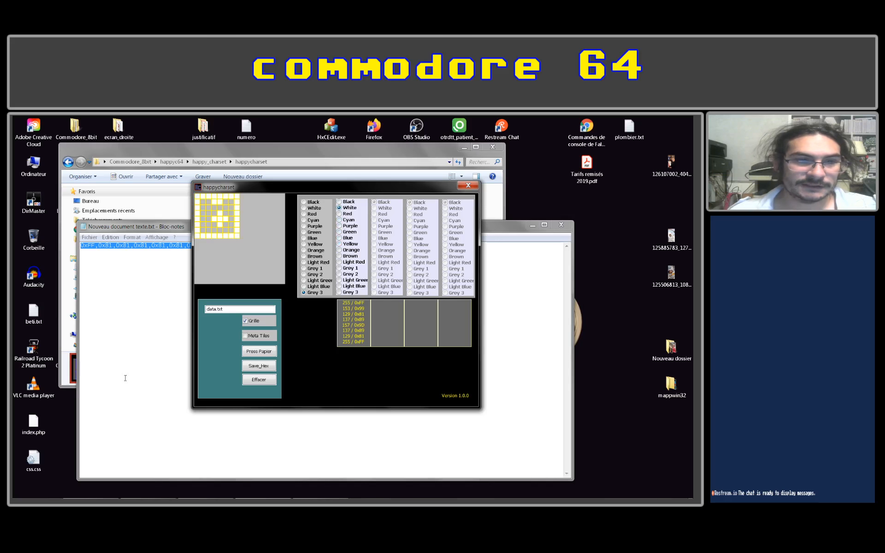
# Step: Hide the grid to preview the character, show the grid again and erase the drawing
pyautogui.click(254, 323)
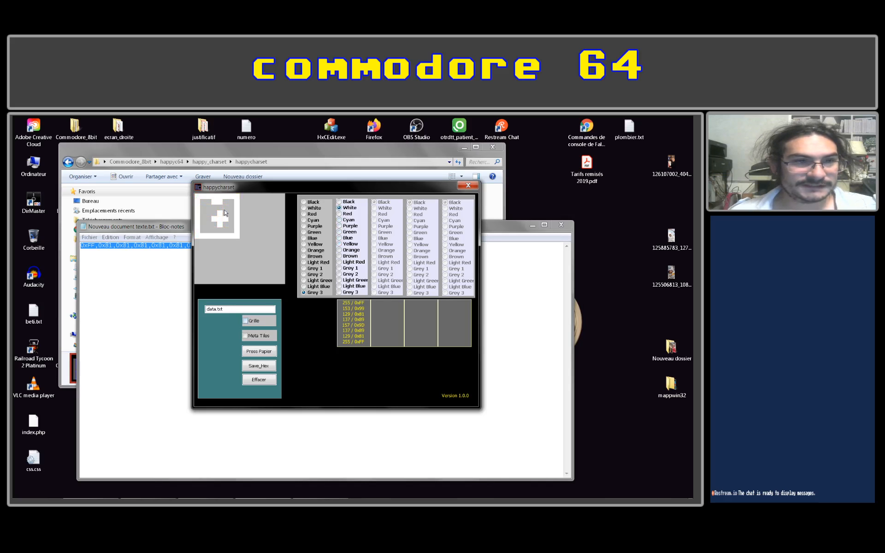
pyautogui.click(245, 322)
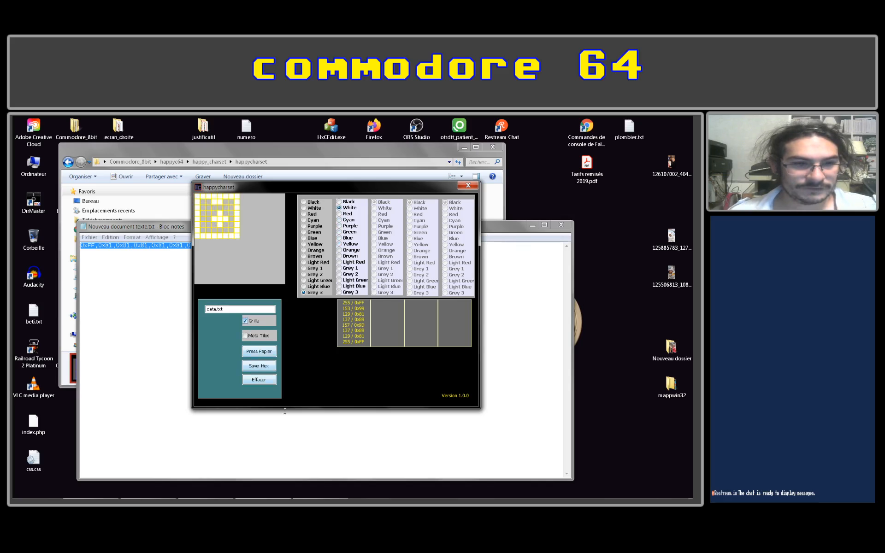
pyautogui.click(259, 380)
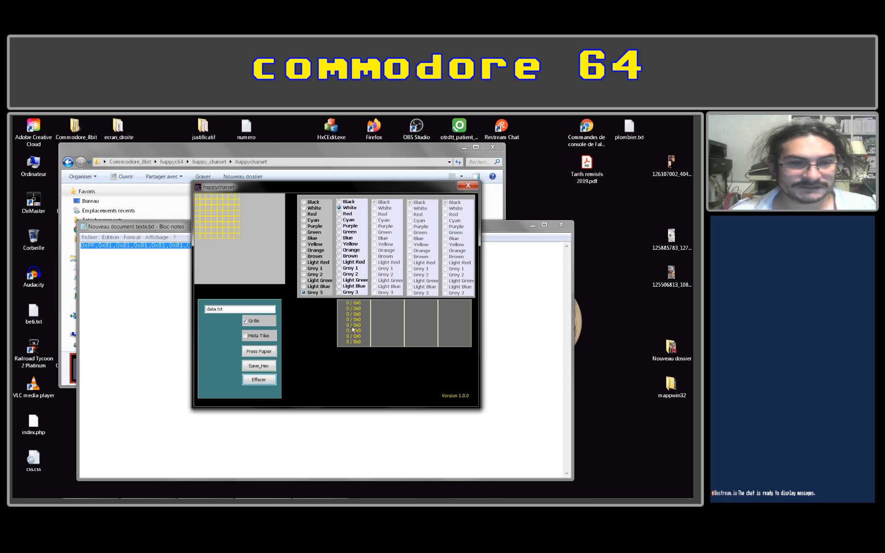
# Step: Copy the emptied character's hex data, replace the text document's line with its eight 0x0 values, and return to the character editor
pyautogui.click(254, 353)
pyautogui.click(147, 273)
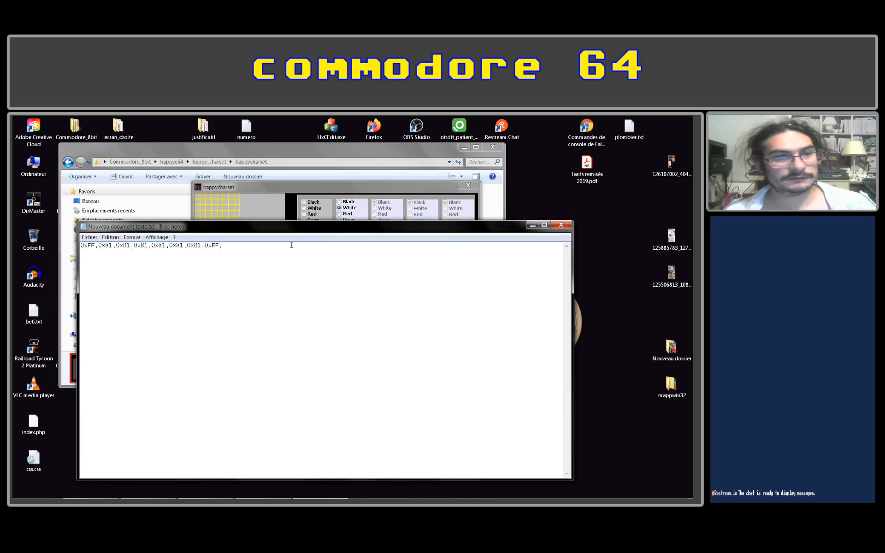
pyautogui.moveTo(291, 245); pyautogui.dragTo(14, 238)
pyautogui.write('0x0,0x0,0x0,0x0,0x0,0x0,0x0,0x0,')
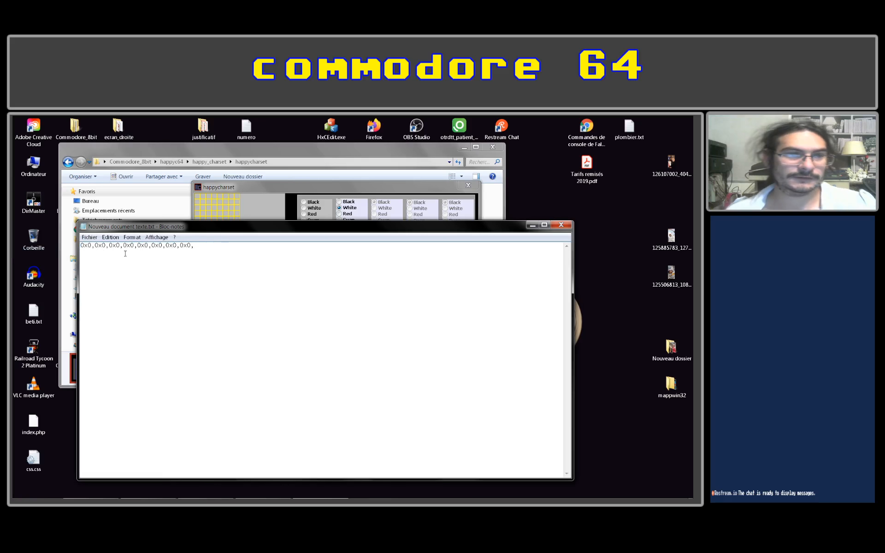
pyautogui.click(296, 196)
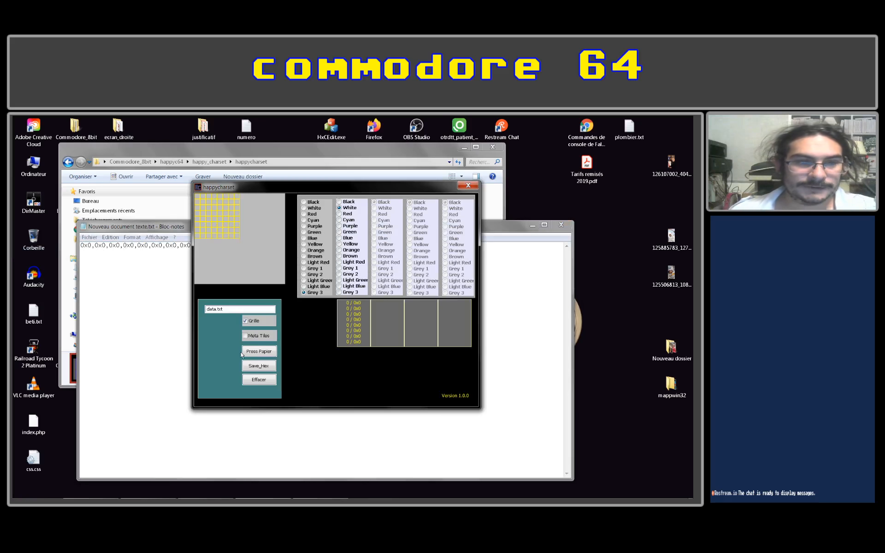
# Step: Enable the meta tiles mode for a four-character drawing, hide the grid and show it again
pyautogui.click(265, 368)
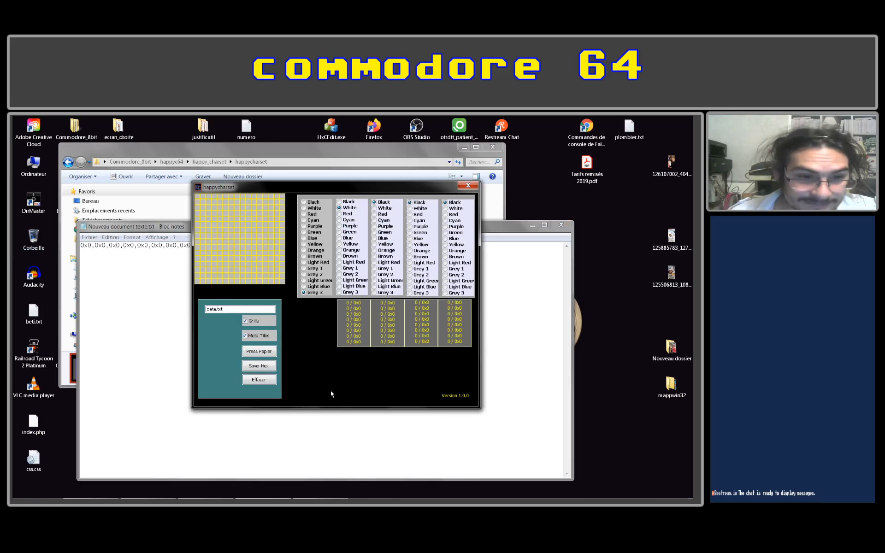
pyautogui.click(245, 321)
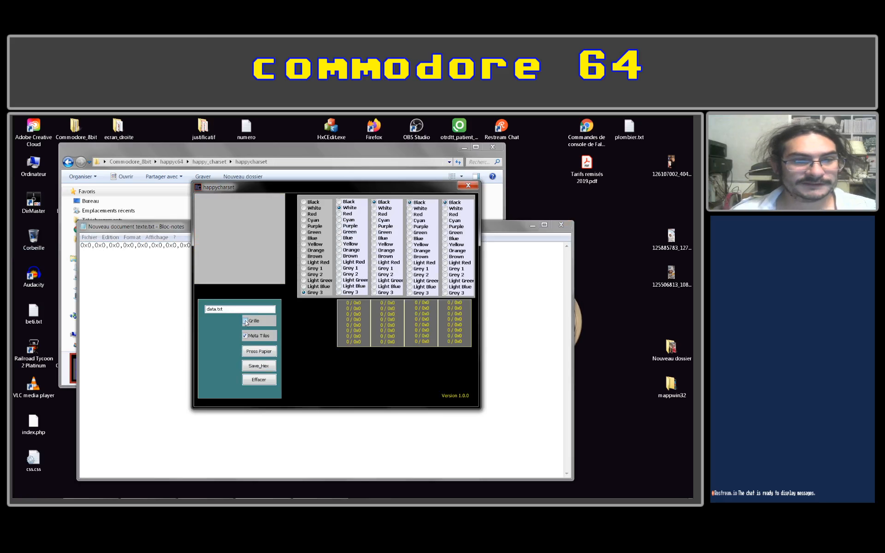
pyautogui.click(245, 322)
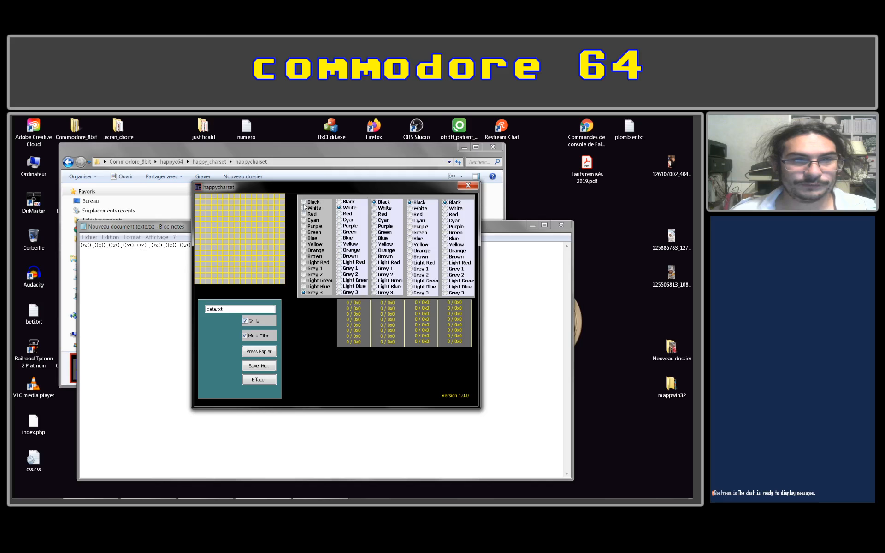
# Step: Try the background colours Black, Red, Cyan and Orange on the meta tile, finishing on Black
pyautogui.click(303, 202)
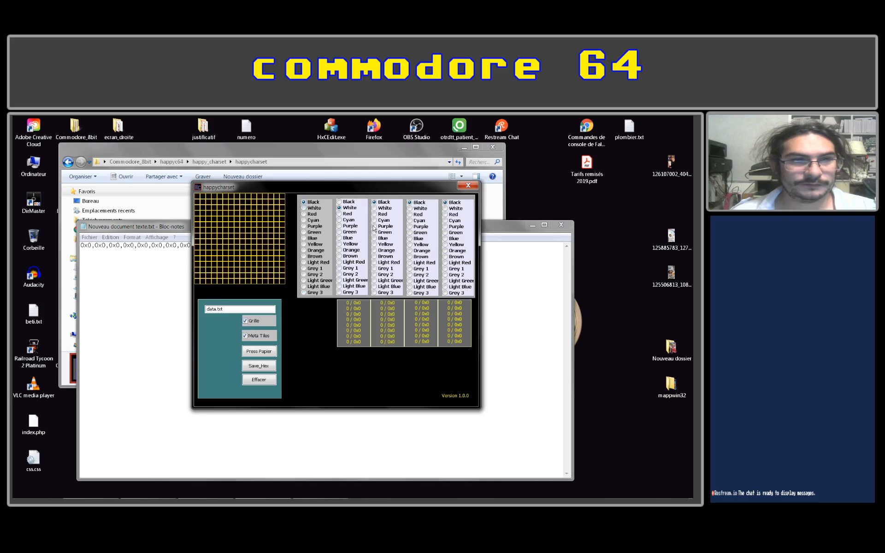
pyautogui.click(304, 214)
pyautogui.click(304, 220)
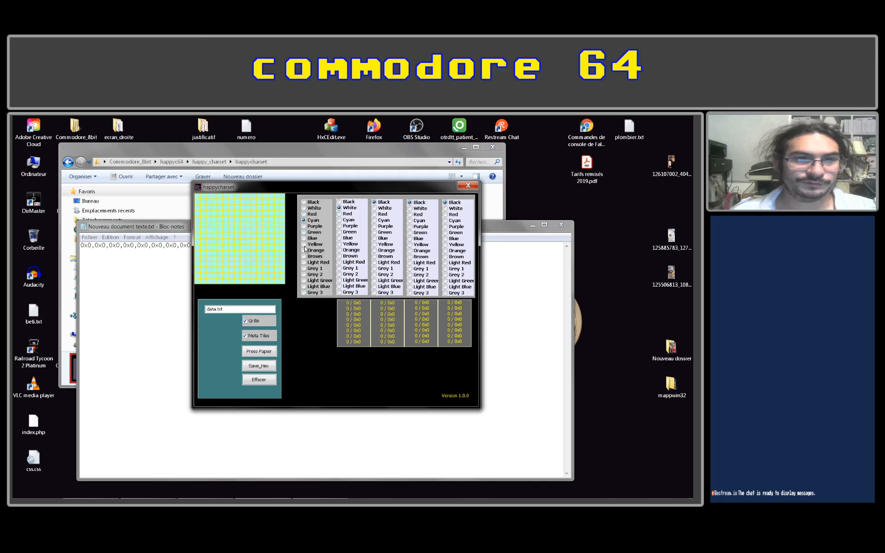
pyautogui.click(304, 250)
pyautogui.click(304, 202)
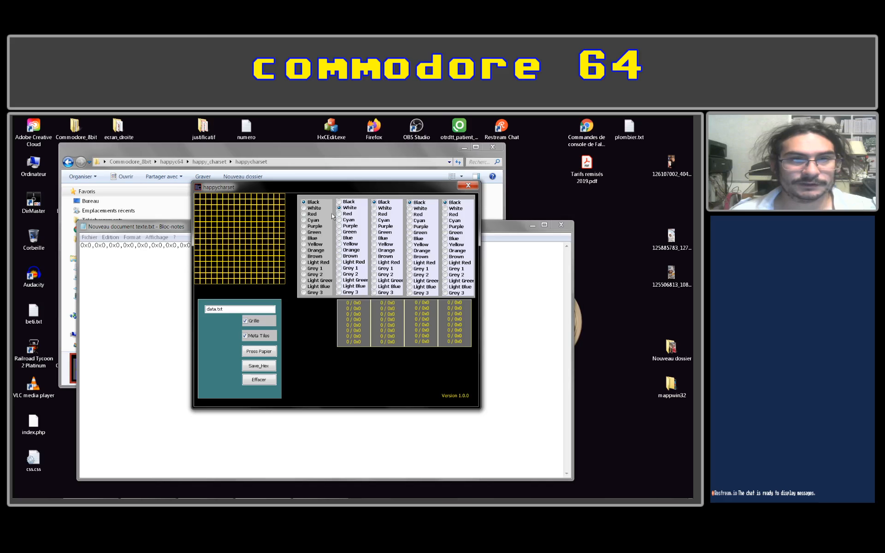
# Step: Draw a one-pixel White frame around the edge of the upper-left character in the meta tile
pyautogui.moveTo(197, 197)
pyautogui.mouseDown()
pyautogui.moveTo(200, 245)
pyautogui.moveTo(243, 238)
pyautogui.moveTo(219, 238)
pyautogui.moveTo(237, 224)
pyautogui.moveTo(238, 199)
pyautogui.moveTo(201, 197)
pyautogui.mouseUp()
pyautogui.click(238, 237)
pyautogui.click(237, 230)
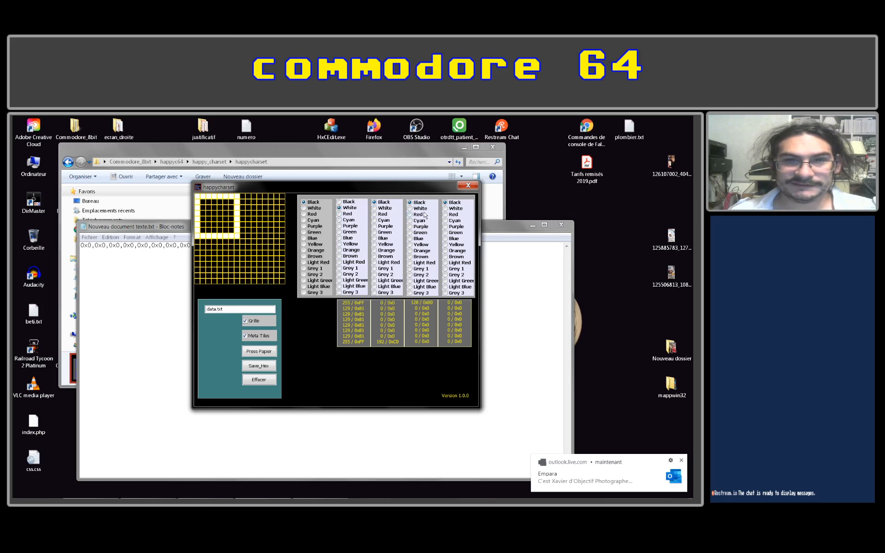
# Step: Set the foreground colours of the second, third and fourth characters to White
pyautogui.click(376, 210)
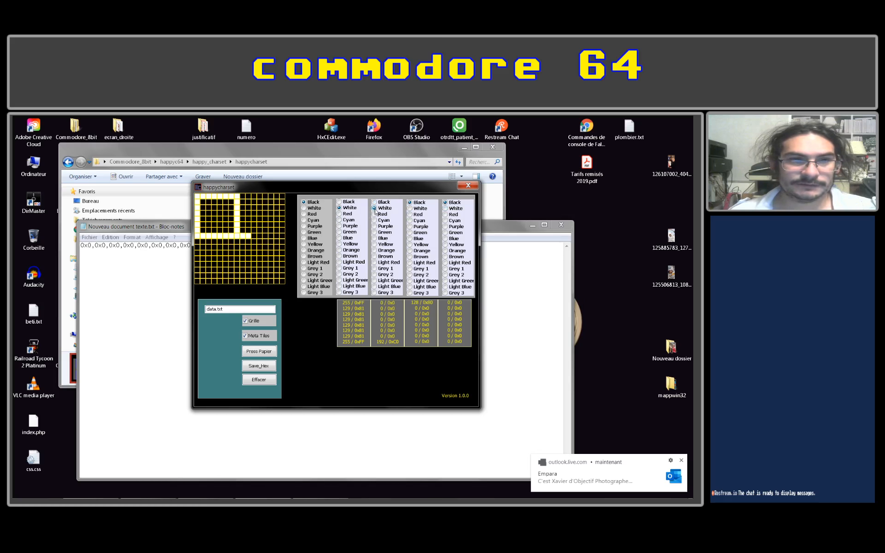
pyautogui.click(410, 210)
pyautogui.click(445, 209)
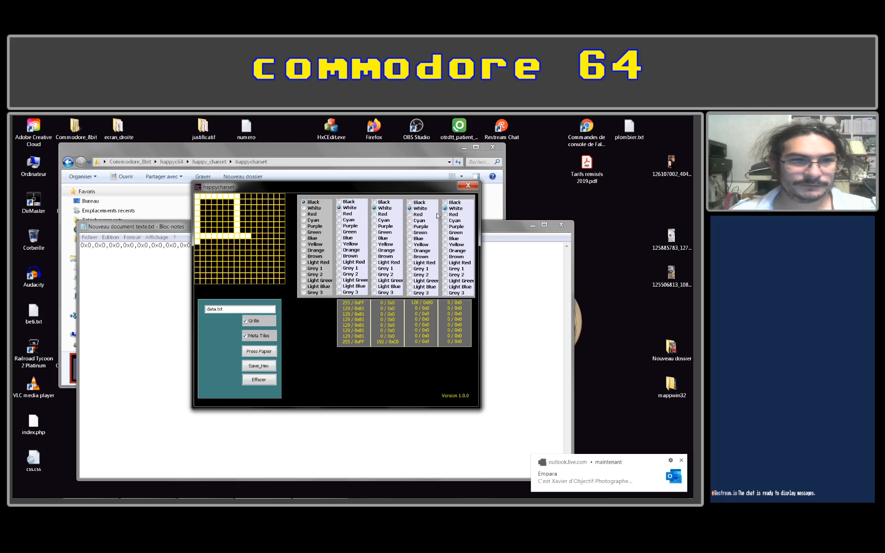
# Step: Set the second character's foreground to Red and draw a one-pixel frame around the edge of the upper-right character
pyautogui.click(374, 214)
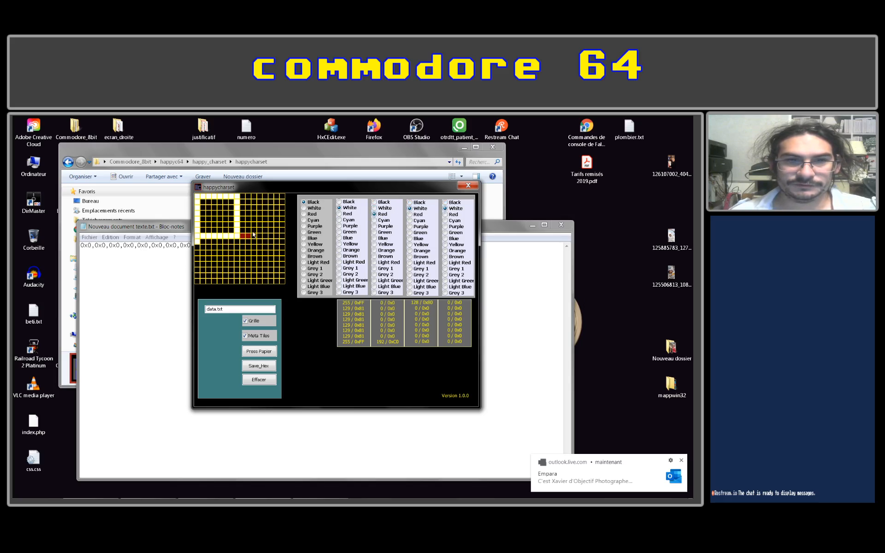
pyautogui.click(242, 204)
pyautogui.moveTo(243, 204); pyautogui.dragTo(244, 236)
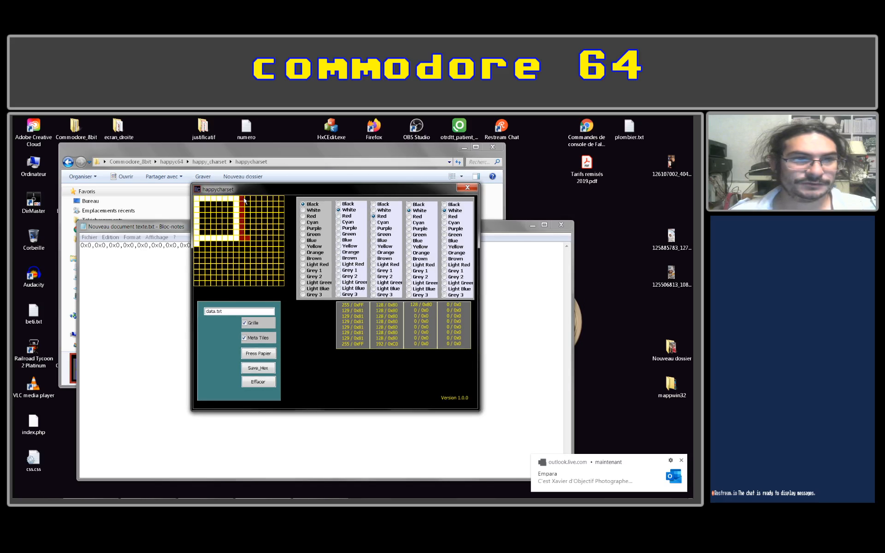
pyautogui.click(259, 199)
pyautogui.click(282, 199)
pyautogui.moveTo(265, 199)
pyautogui.mouseDown()
pyautogui.moveTo(250, 199)
pyautogui.moveTo(281, 206)
pyautogui.moveTo(283, 241)
pyautogui.moveTo(252, 240)
pyautogui.mouseUp()
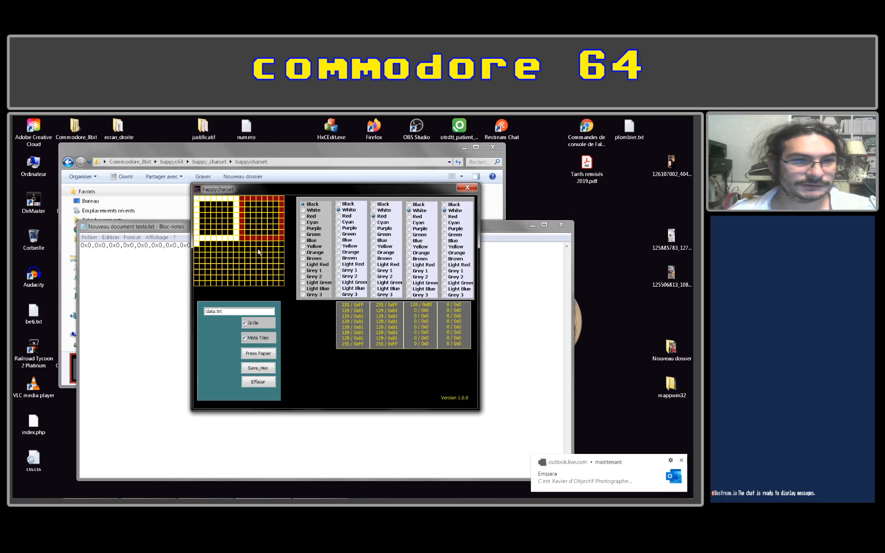
# Step: Try Cyan on the third character, change its foreground to Yellow and complete a one-pixel frame around the lower-left character
pyautogui.click(408, 222)
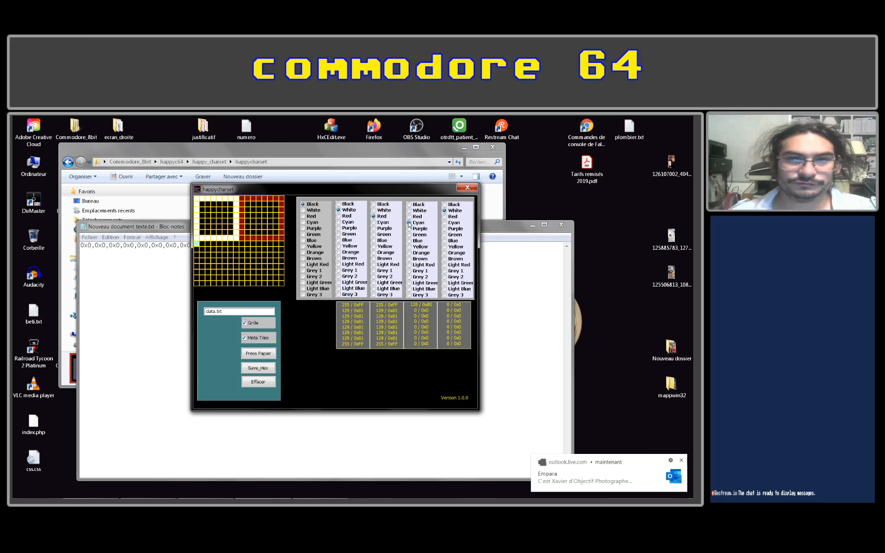
pyautogui.moveTo(196, 249); pyautogui.dragTo(196, 263)
pyautogui.click(195, 265)
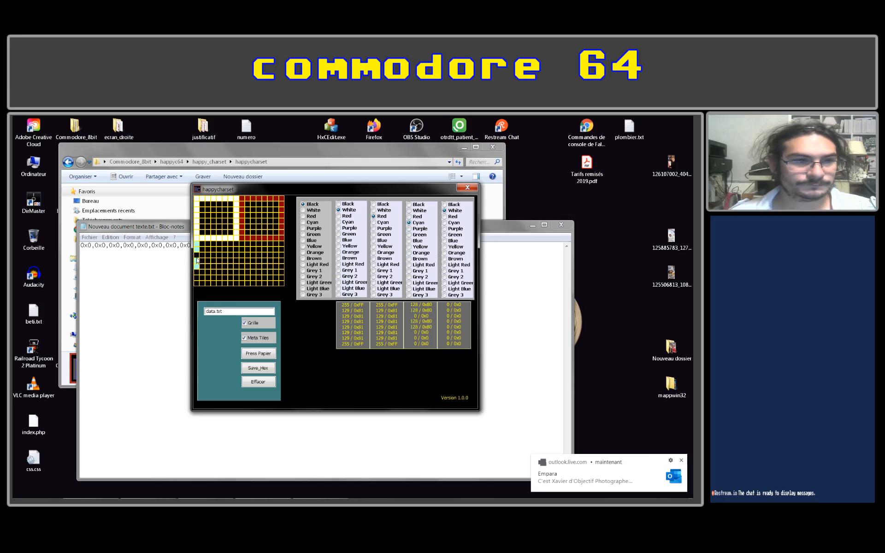
pyautogui.click(409, 246)
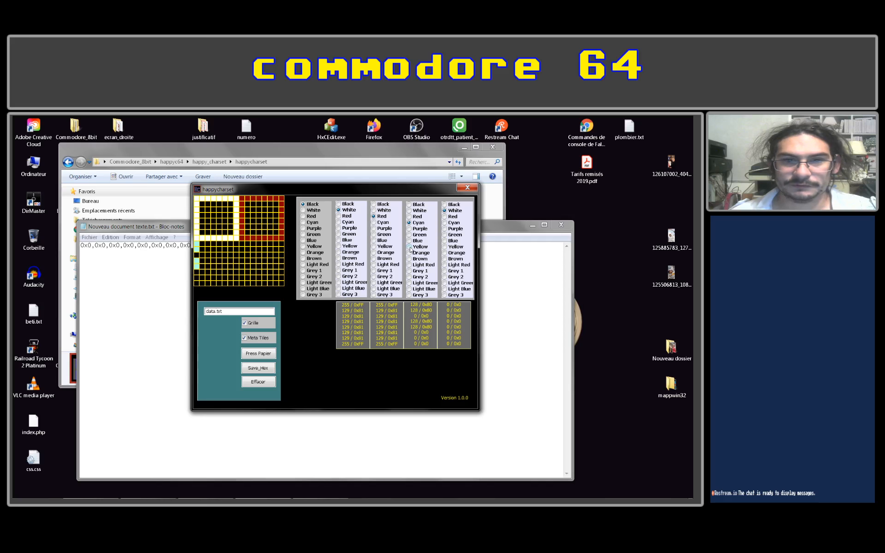
pyautogui.click(196, 255)
pyautogui.moveTo(199, 273); pyautogui.dragTo(199, 286)
pyautogui.click(213, 283)
pyautogui.moveTo(236, 244)
pyautogui.mouseDown()
pyautogui.moveTo(237, 286)
pyautogui.moveTo(202, 285)
pyautogui.moveTo(204, 246)
pyautogui.moveTo(236, 246)
pyautogui.mouseUp()
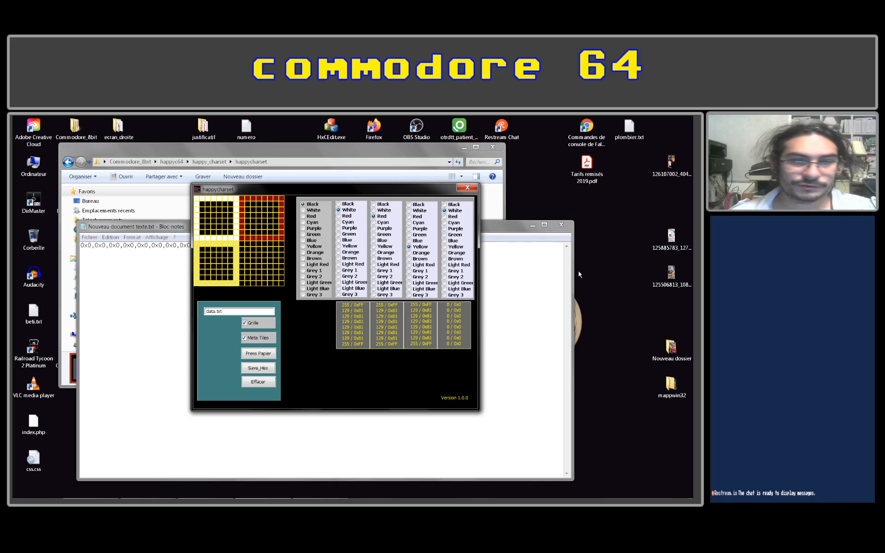
# Step: Set the fourth character's foreground to Blue and draw a one-pixel frame with a 2x2 centre block in the lower-right character
pyautogui.click(444, 241)
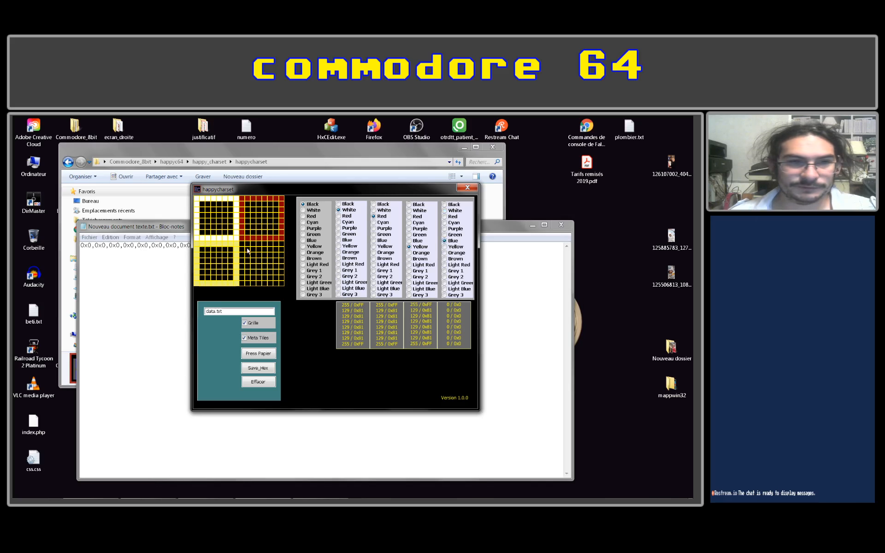
pyautogui.moveTo(242, 243)
pyautogui.mouseDown()
pyautogui.moveTo(243, 282)
pyautogui.moveTo(252, 246)
pyautogui.moveTo(276, 244)
pyautogui.moveTo(281, 286)
pyautogui.moveTo(248, 285)
pyautogui.moveTo(277, 285)
pyautogui.mouseUp()
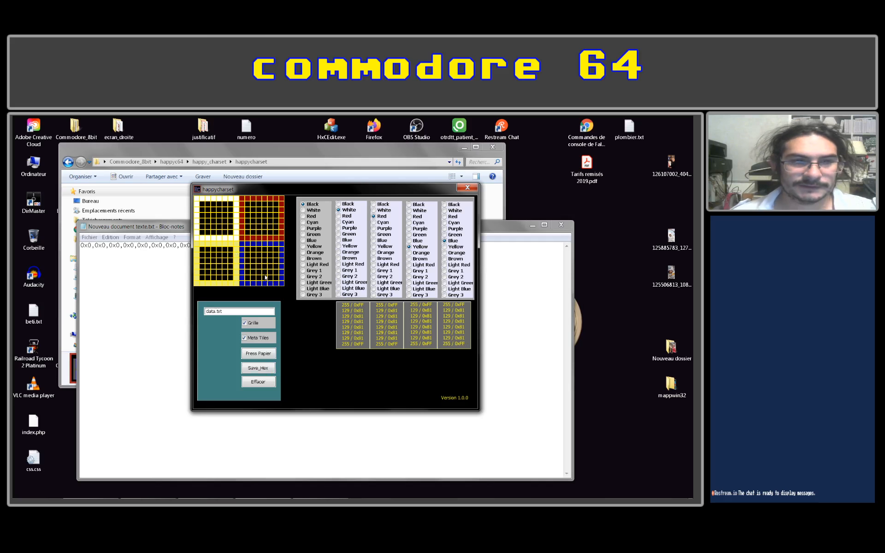
pyautogui.moveTo(260, 260); pyautogui.dragTo(259, 267)
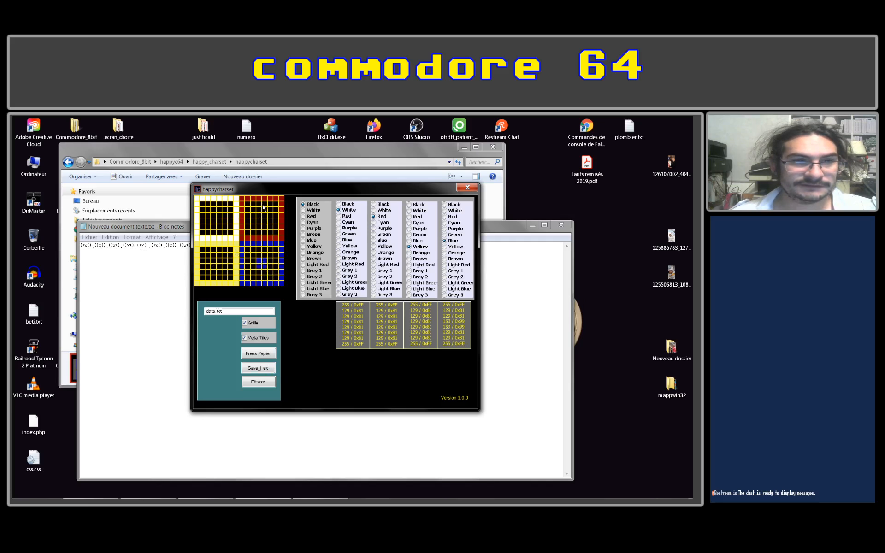
# Step: Add a vertical bar inside the red character's frame and a horizontal bar inside the yellow character's frame
pyautogui.moveTo(264, 208); pyautogui.dragTo(266, 231)
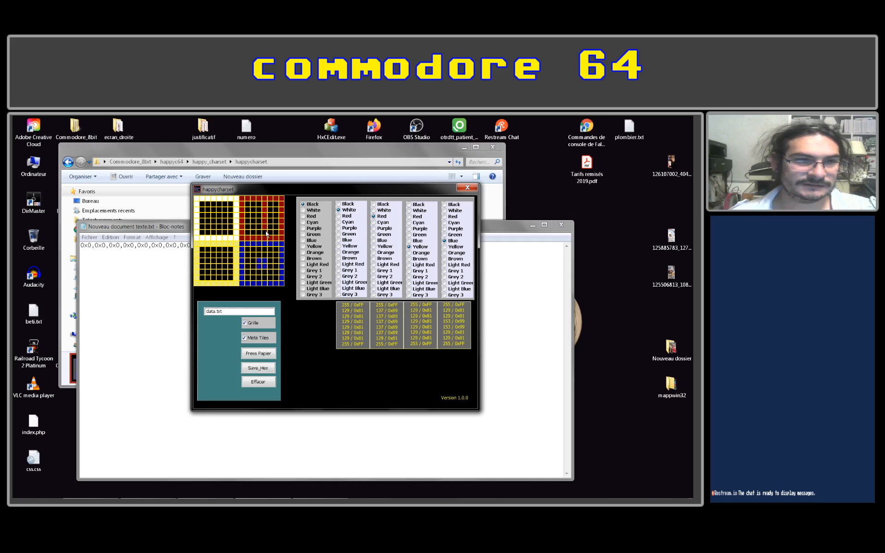
pyautogui.moveTo(230, 264); pyautogui.dragTo(200, 264)
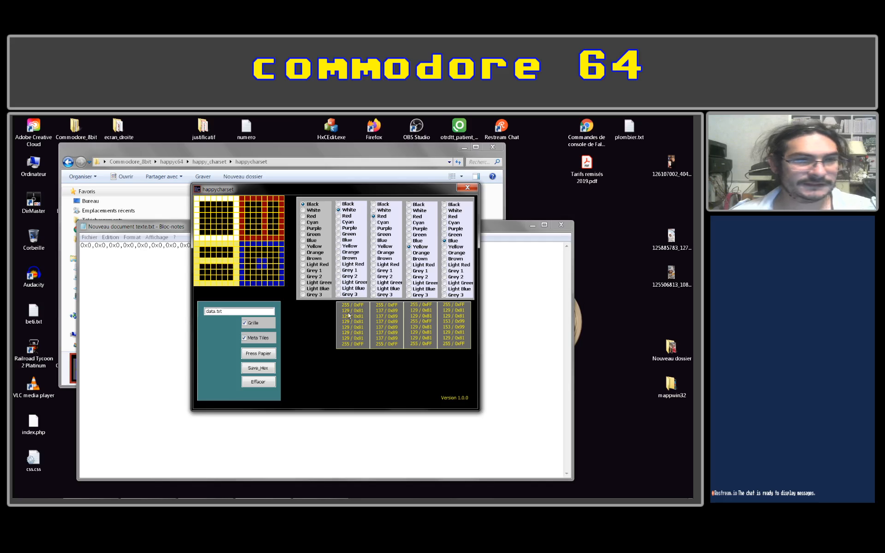
# Step: Copy the meta tile's hex data to the clipboard and replace the text document's line with the four lines of values
pyautogui.click(258, 353)
pyautogui.click(172, 339)
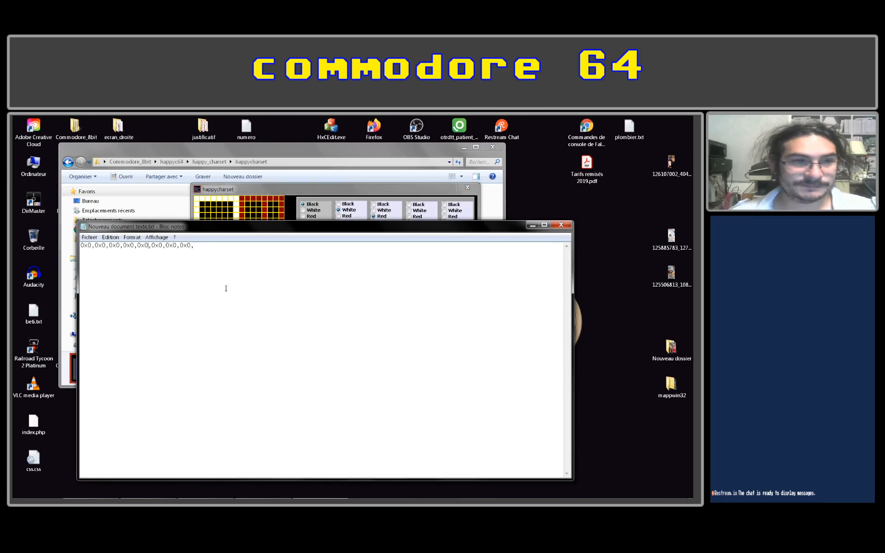
pyautogui.moveTo(222, 246); pyautogui.dragTo(80, 246)
pyautogui.write('0xFF,0x81,0x81,0x81,0x81,0x81,0x81,0xFF, 0xFF,0x89,0x89,0x89,0x89,0x89,0x89,0xFF, 0xFF,0x81,0x81,0xFF,0x81,0x81,0x81,0xFF, 0xFF,0x81,0x81,0x99,0x99,0x81,0x81,0xFF,')
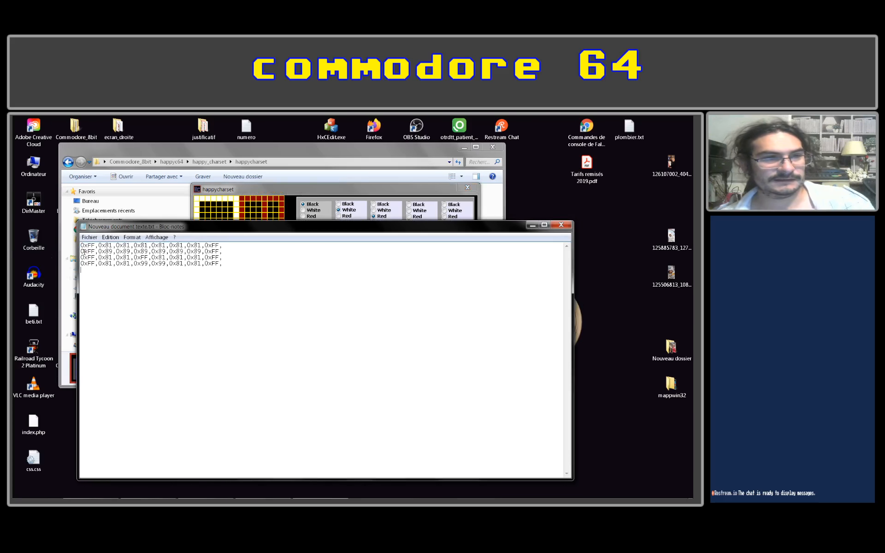
# Step: Reposition the text document beside the character drawings and highlight its four lines of hex data
pyautogui.moveTo(213, 228); pyautogui.dragTo(353, 290)
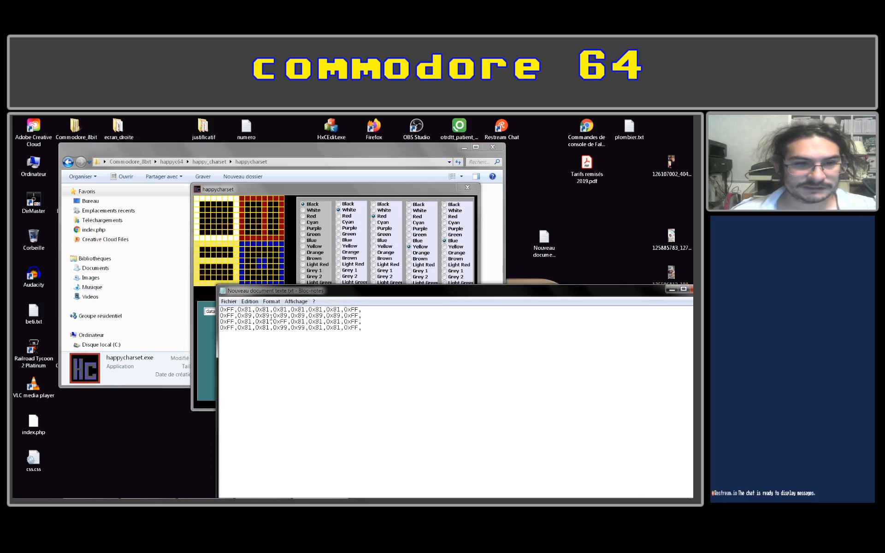
pyautogui.moveTo(217, 286); pyautogui.dragTo(213, 346)
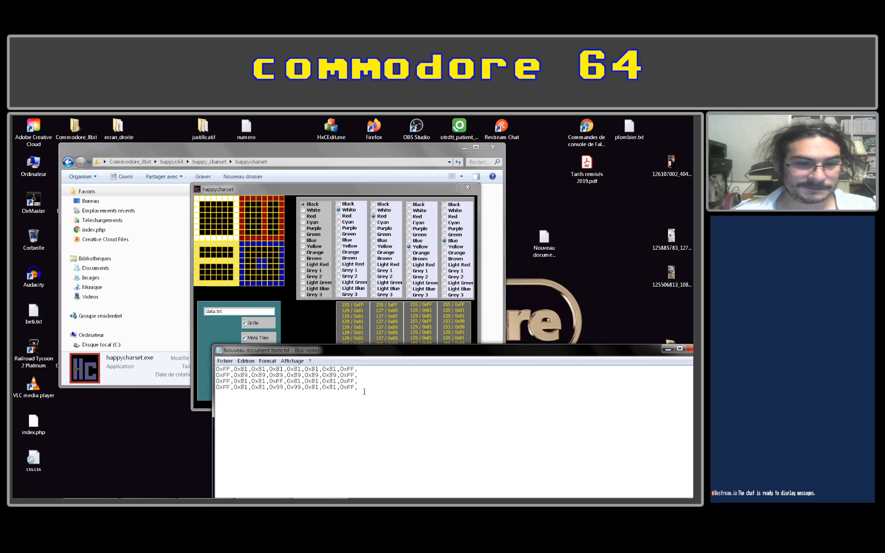
pyautogui.moveTo(364, 391); pyautogui.dragTo(216, 368)
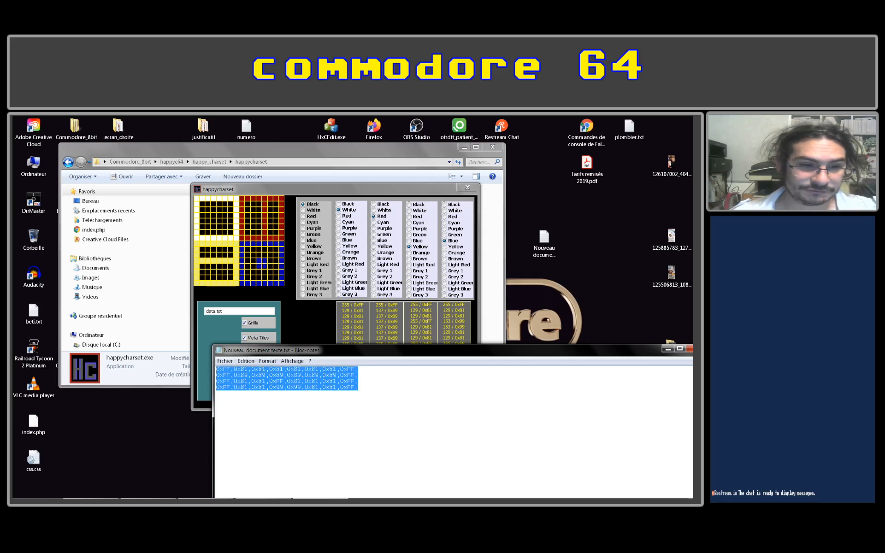
pyautogui.moveTo(400, 354); pyautogui.dragTo(390, 265)
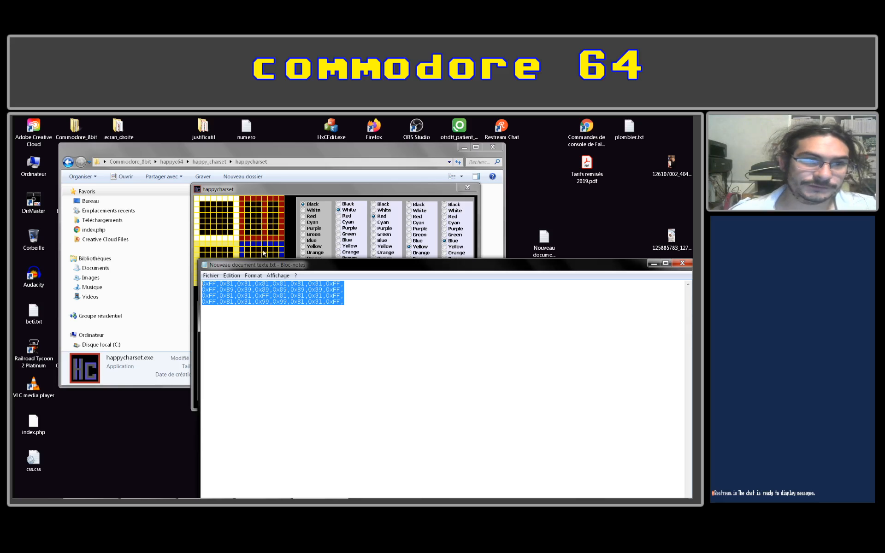
# Step: Highlight the third value on the first hex line and add the note 81h below the data
pyautogui.moveTo(237, 284); pyautogui.dragTo(250, 284)
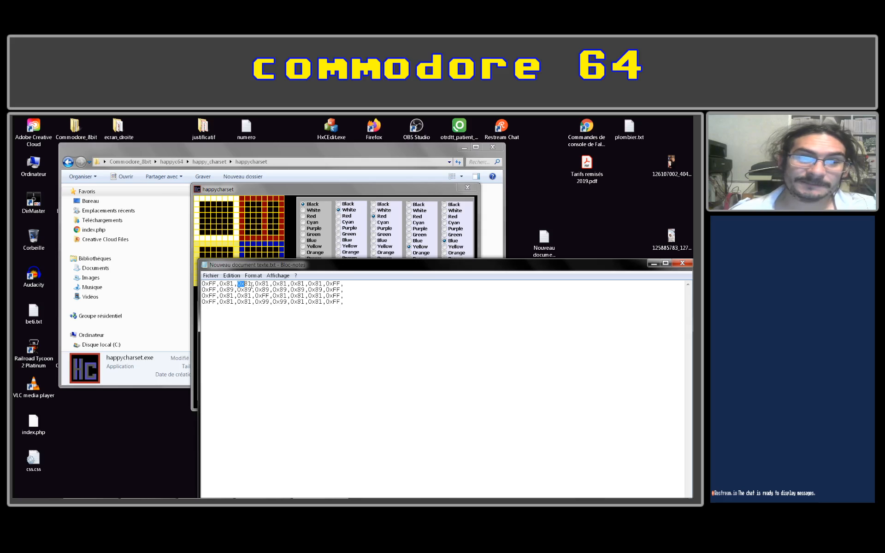
pyautogui.moveTo(251, 284); pyautogui.dragTo(245, 284)
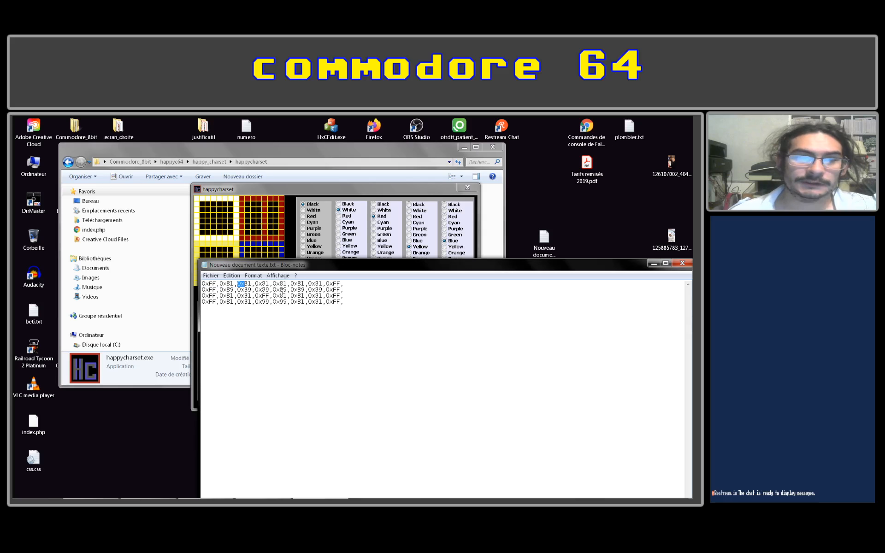
pyautogui.click(420, 335)
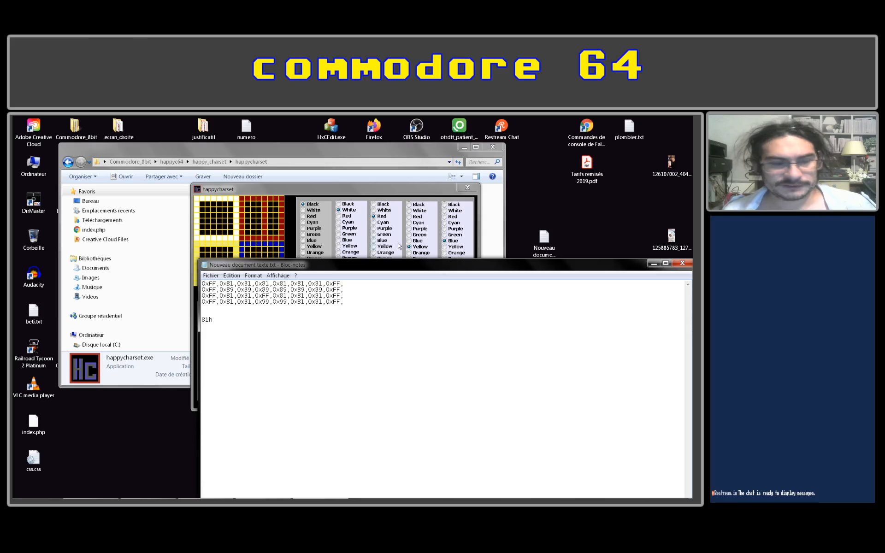
# Step: Move the text document aside, save the hex data to data.txt, and open that file to check its lines before closing it
pyautogui.moveTo(428, 268); pyautogui.dragTo(368, 412)
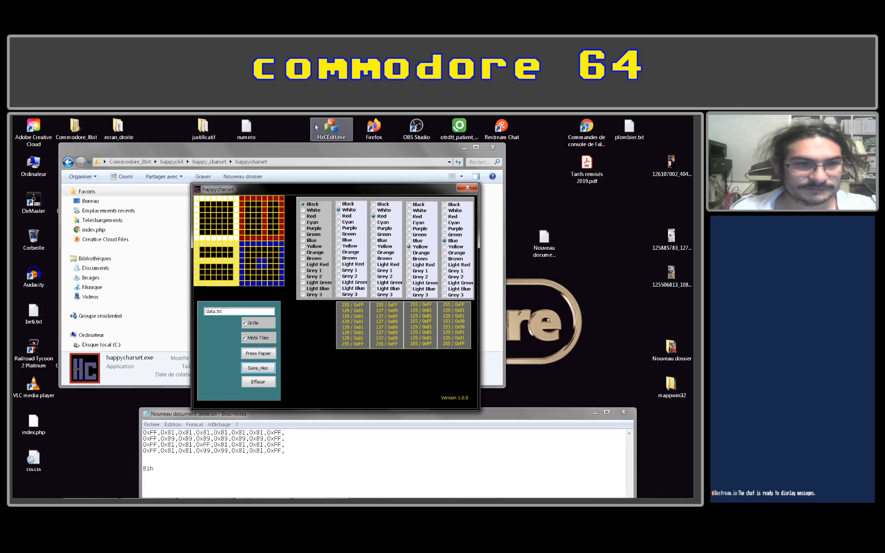
pyautogui.click(207, 153)
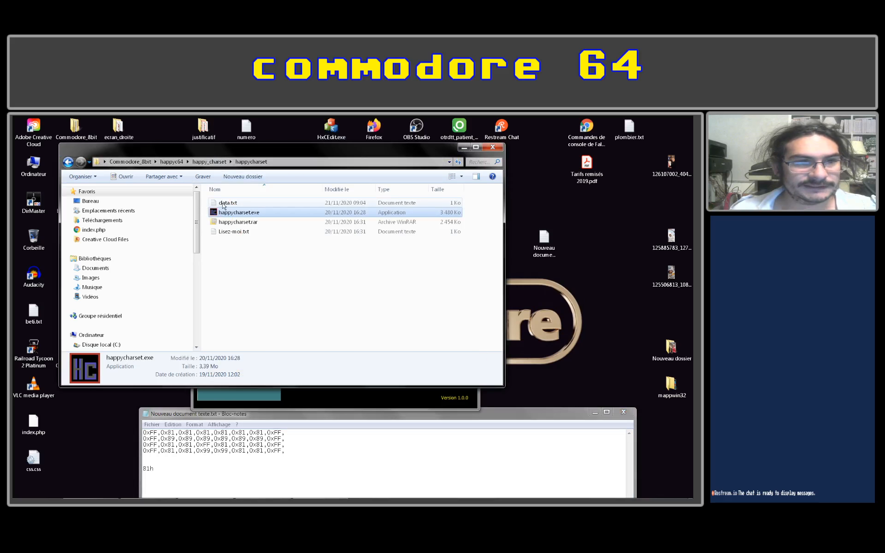
pyautogui.doubleClick(225, 203)
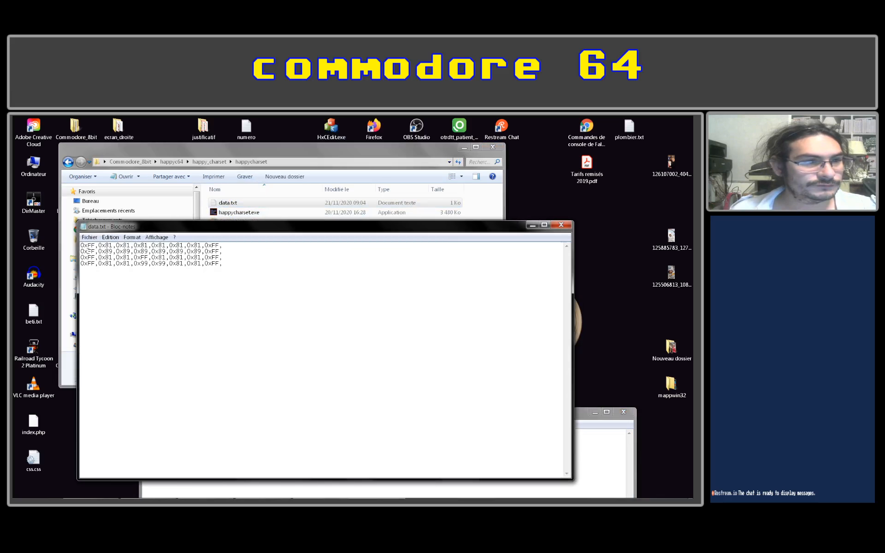
pyautogui.moveTo(224, 263); pyautogui.dragTo(81, 245)
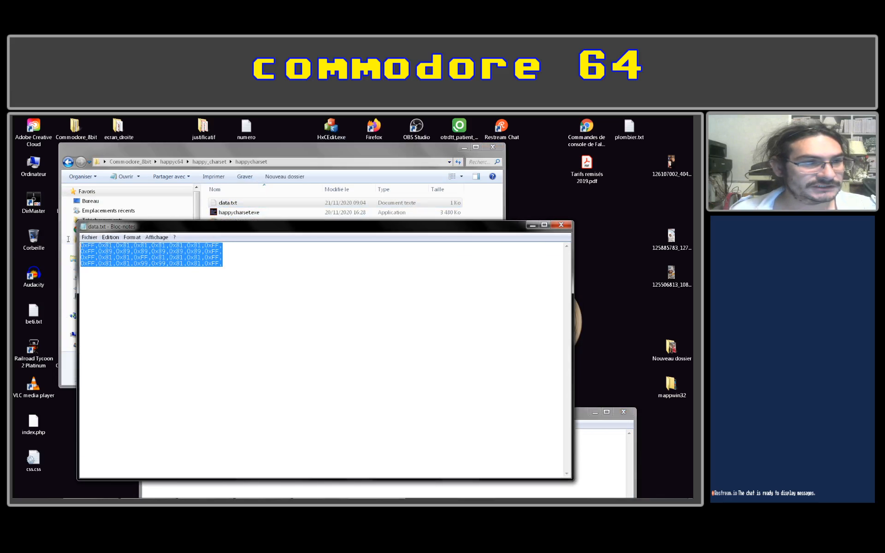
pyautogui.click(561, 225)
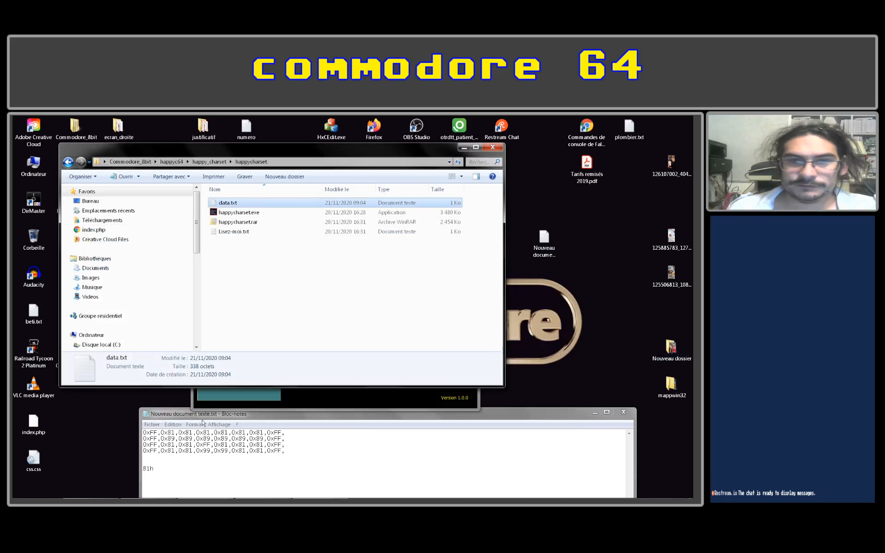
# Step: Return to the character editor and hide the grid to preview the finished meta tile
pyautogui.click(368, 395)
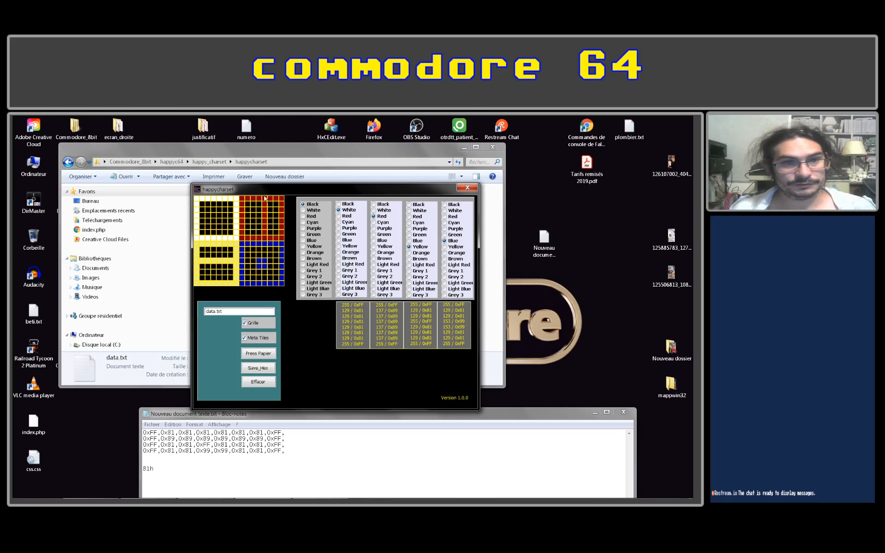
pyautogui.click(244, 323)
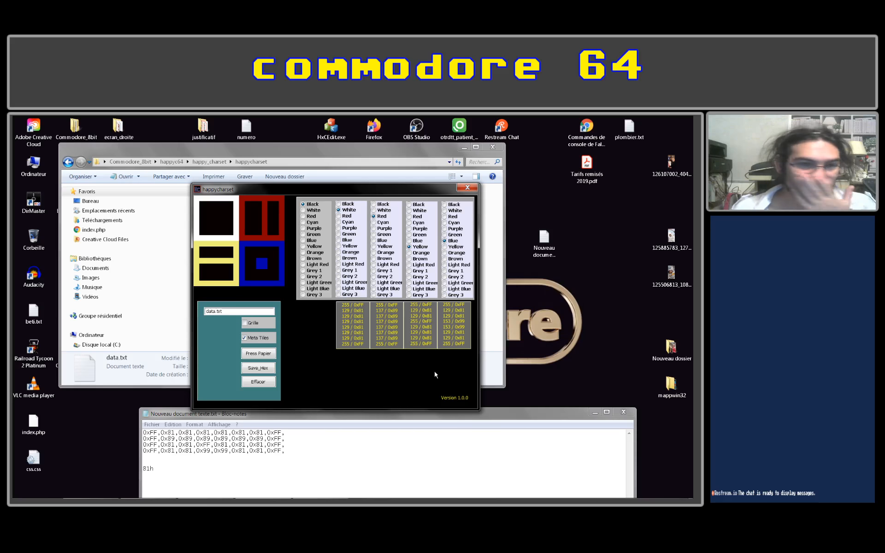
pyautogui.moveTo(285, 497)
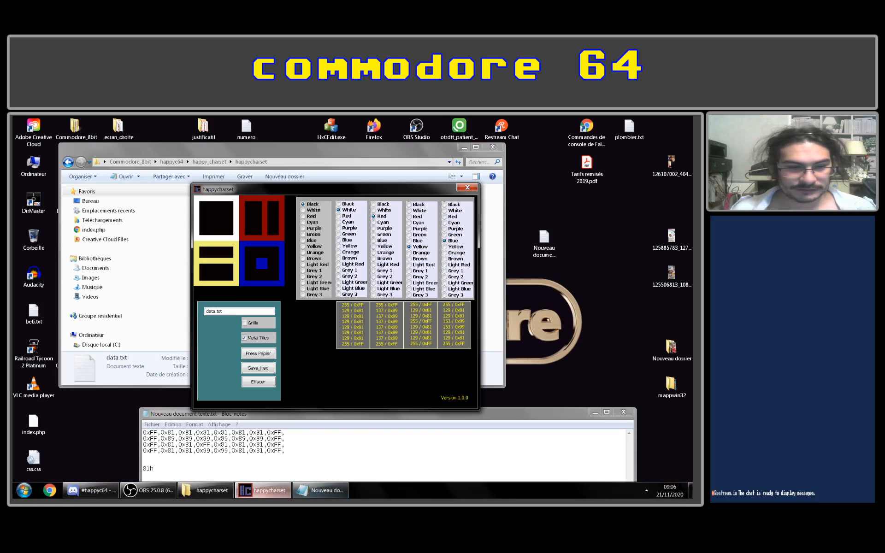
pyautogui.moveTo(151, 493)
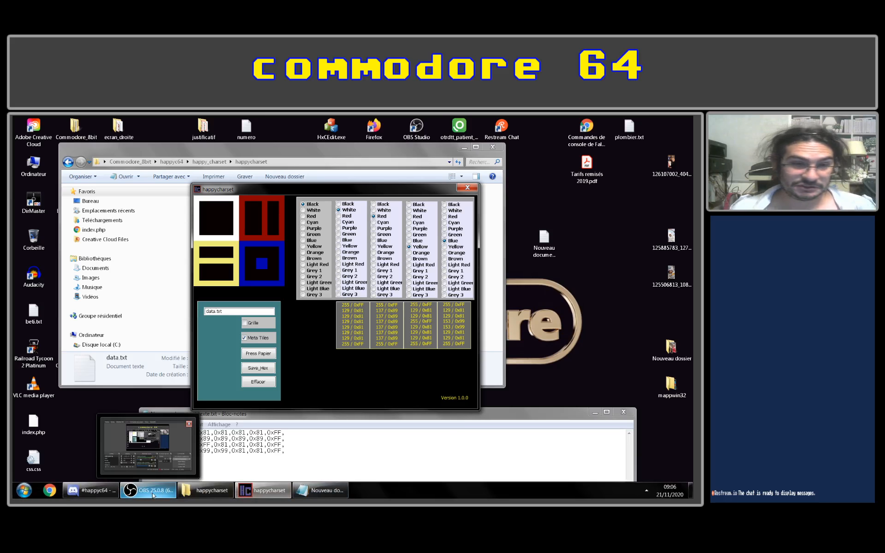